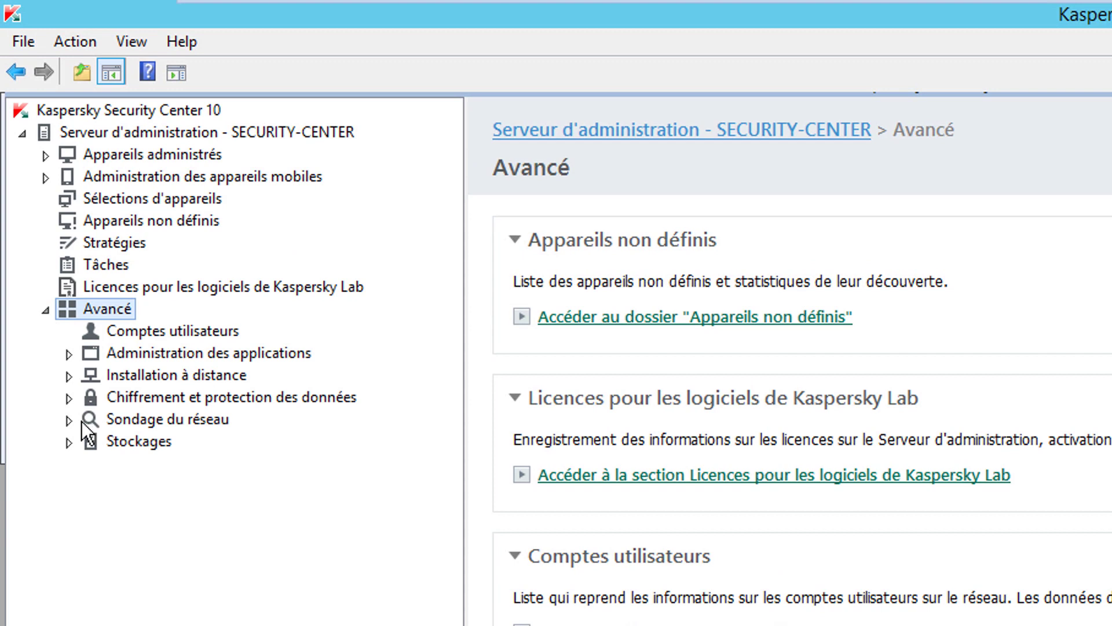
Open Paquets d'installation under Installation à distance and select the Kaspersky Endpoint Security 11 for Windows (Strong encryption) package.
{"action": "left_click", "coordinate": [68, 376]}
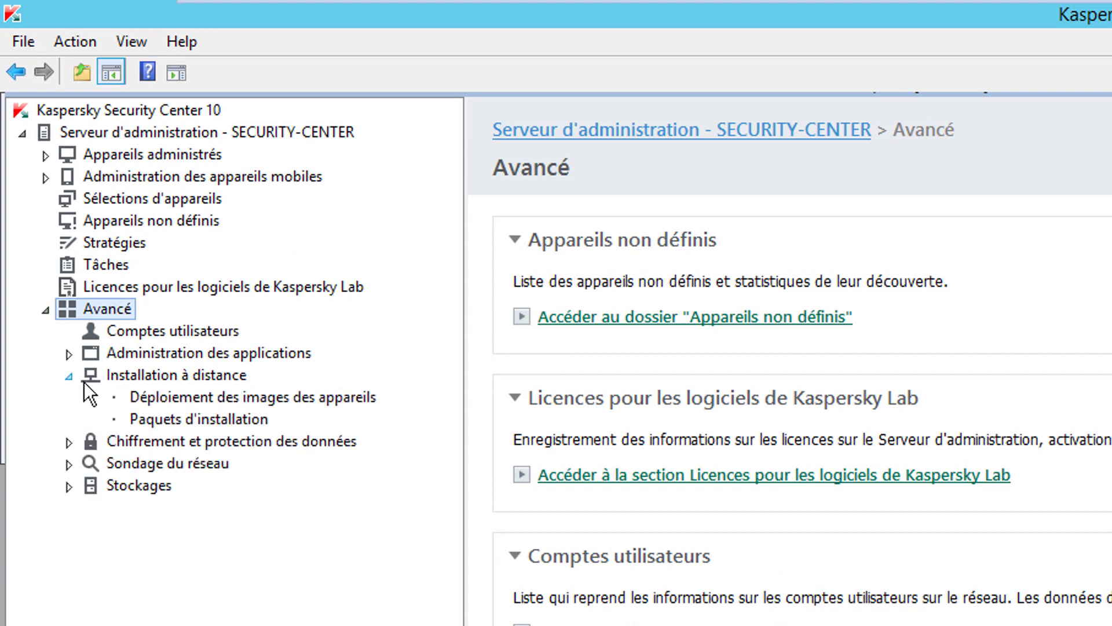
{"action": "left_click", "coordinate": [217, 421]}
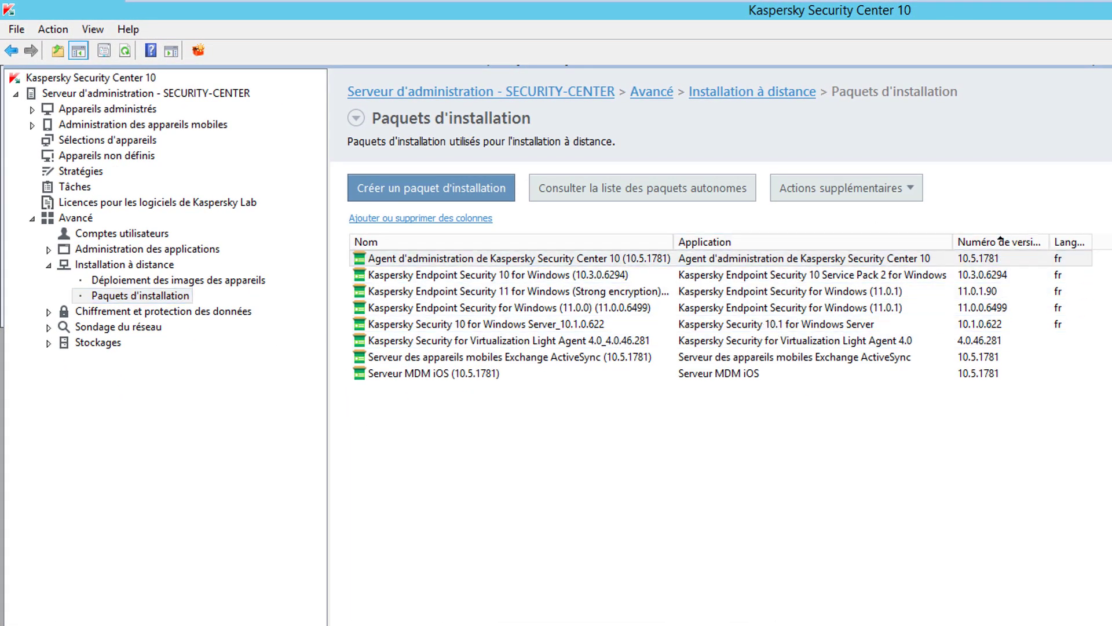
{"action": "left_click", "coordinate": [961, 293]}
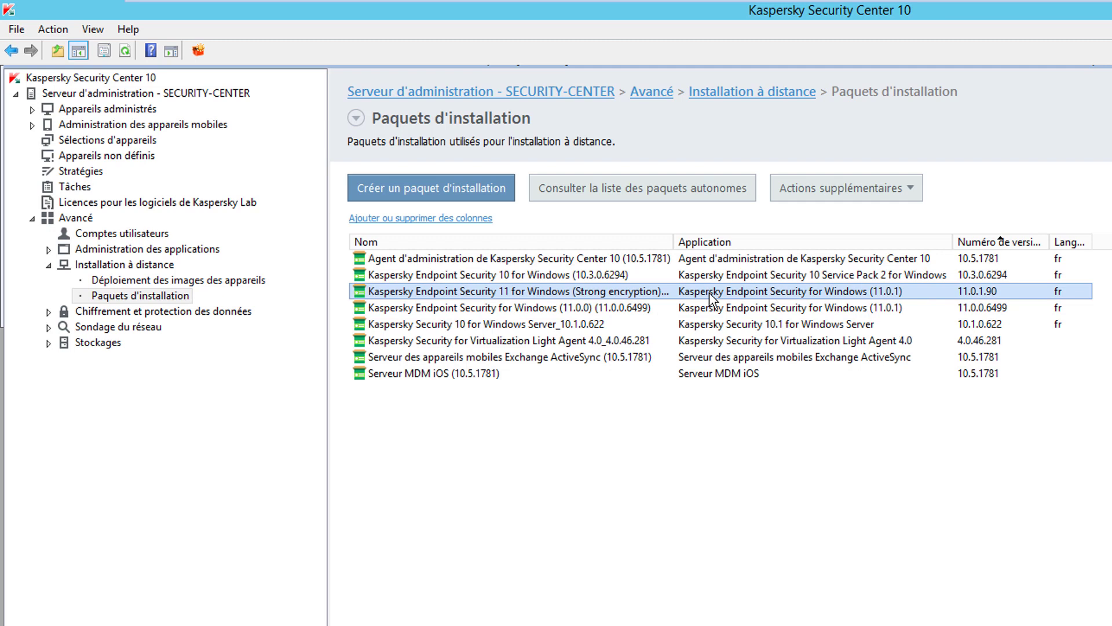
Consult the current Kaspersky Lab application versions, filtering the components to Postes de travail only and excluding Correctifs.
{"action": "left_click", "coordinate": [788, 188]}
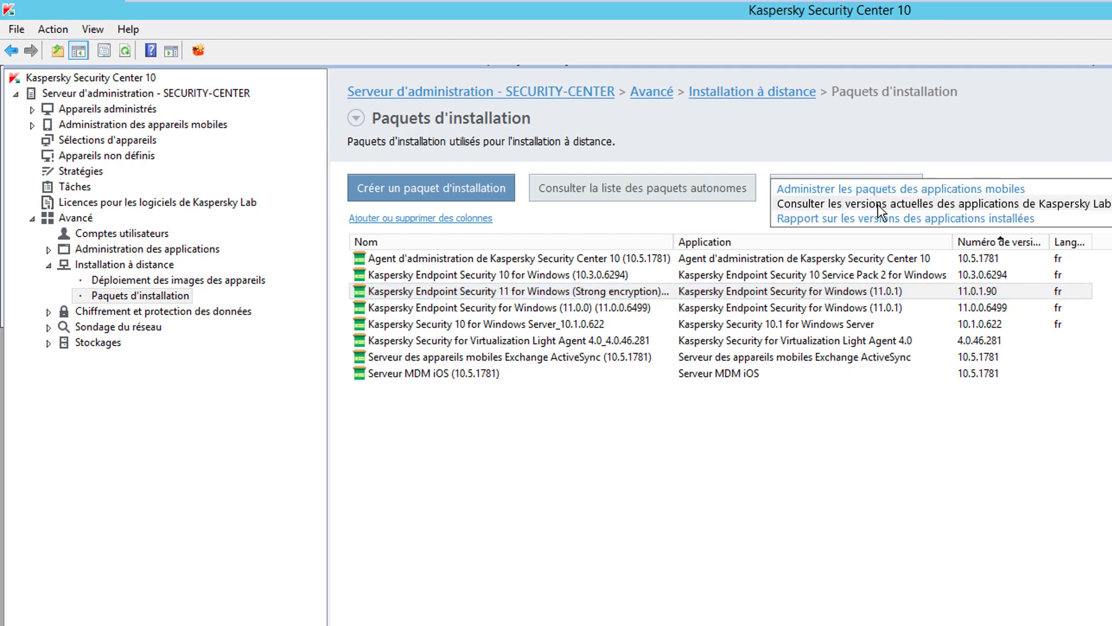
{"action": "left_click", "coordinate": [878, 205]}
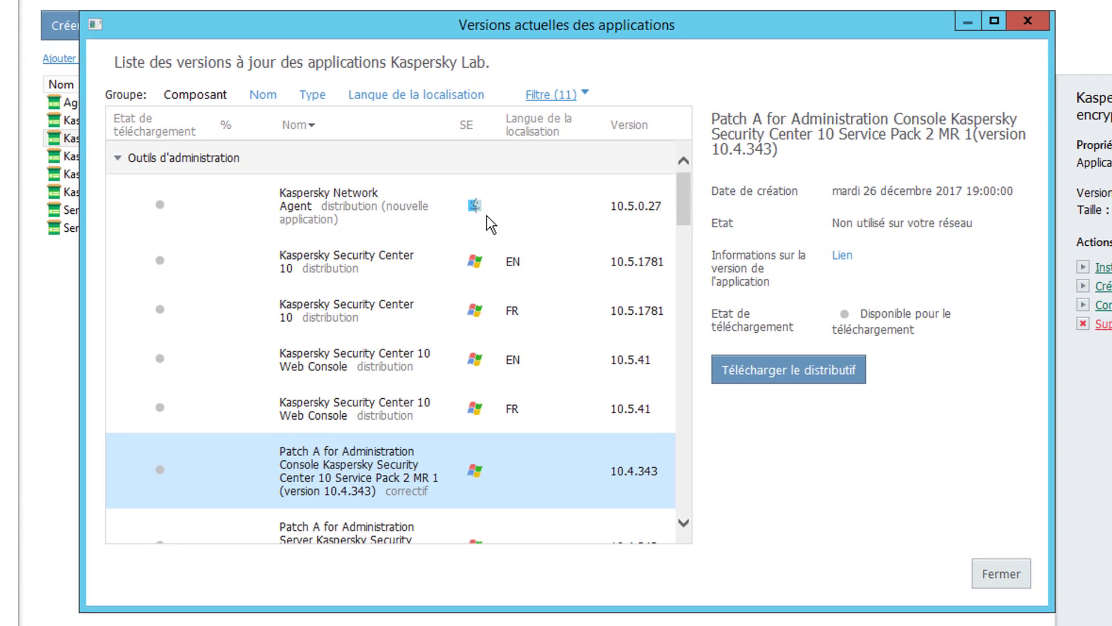
{"action": "left_click", "coordinate": [551, 95]}
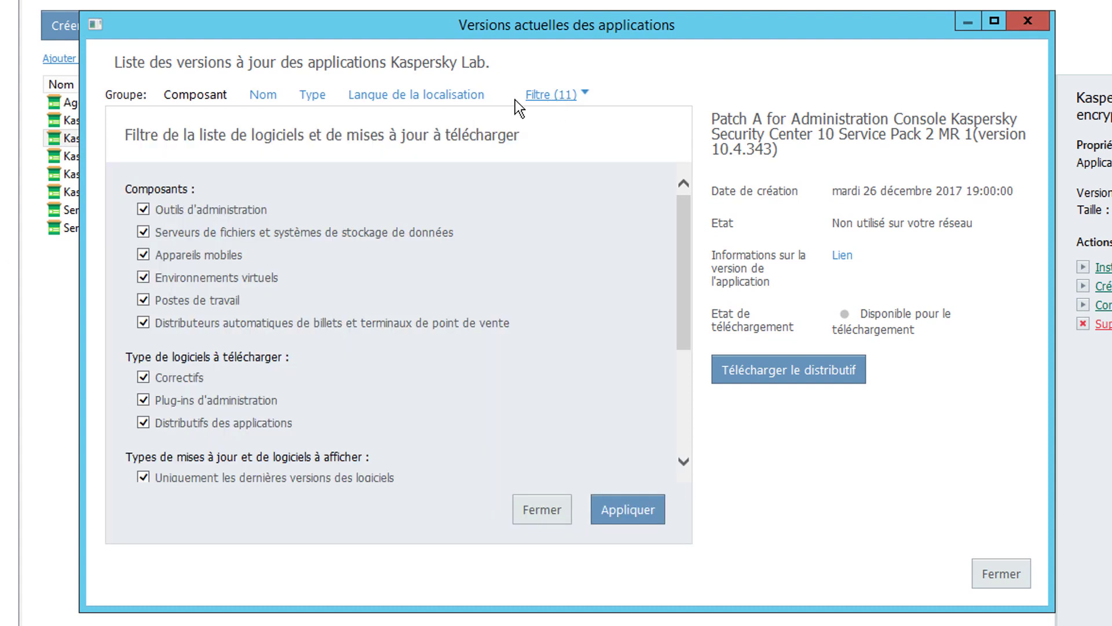
{"action": "left_click", "coordinate": [182, 233]}
{"action": "left_click", "coordinate": [193, 209]}
{"action": "left_click", "coordinate": [204, 325]}
{"action": "left_click", "coordinate": [627, 513]}
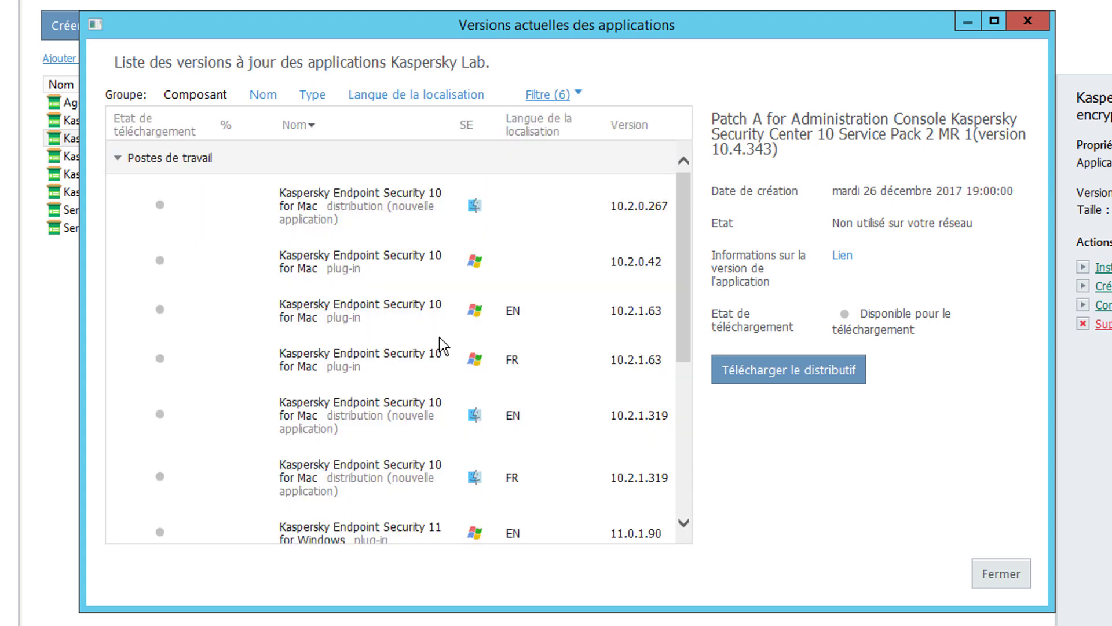
Sort the filtered applications by version and view the French Kaspersky Endpoint Security 11 (Strong encryption) distribution's details.
{"action": "left_click", "coordinate": [643, 136]}
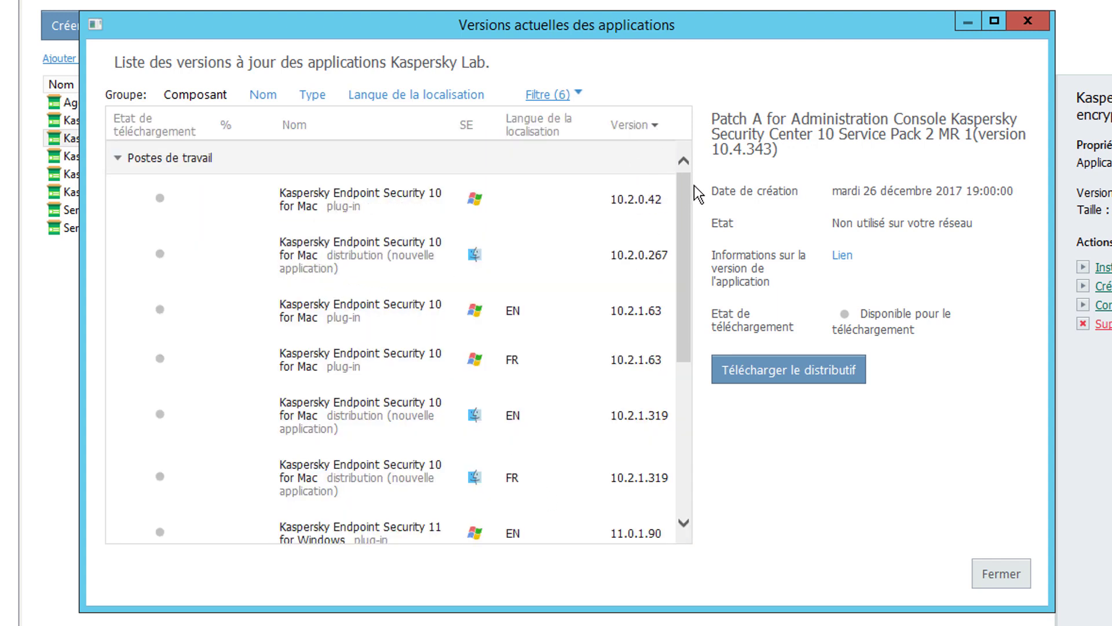
{"action": "left_click_drag", "start_coordinate": [684, 226], "coordinate": [685, 399]}
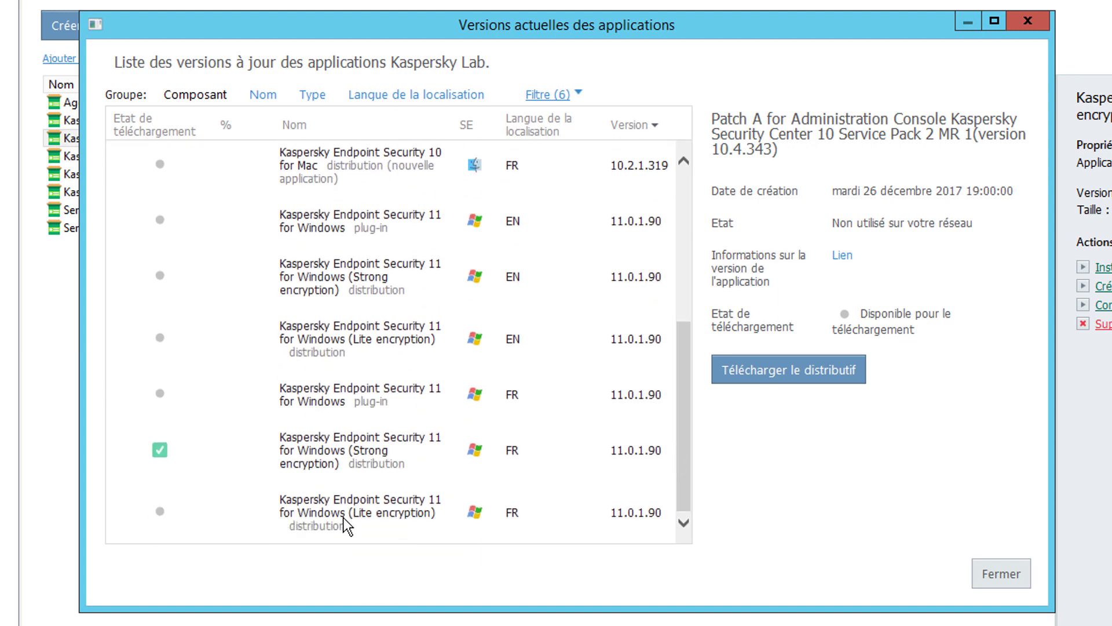
{"action": "left_click", "coordinate": [324, 454]}
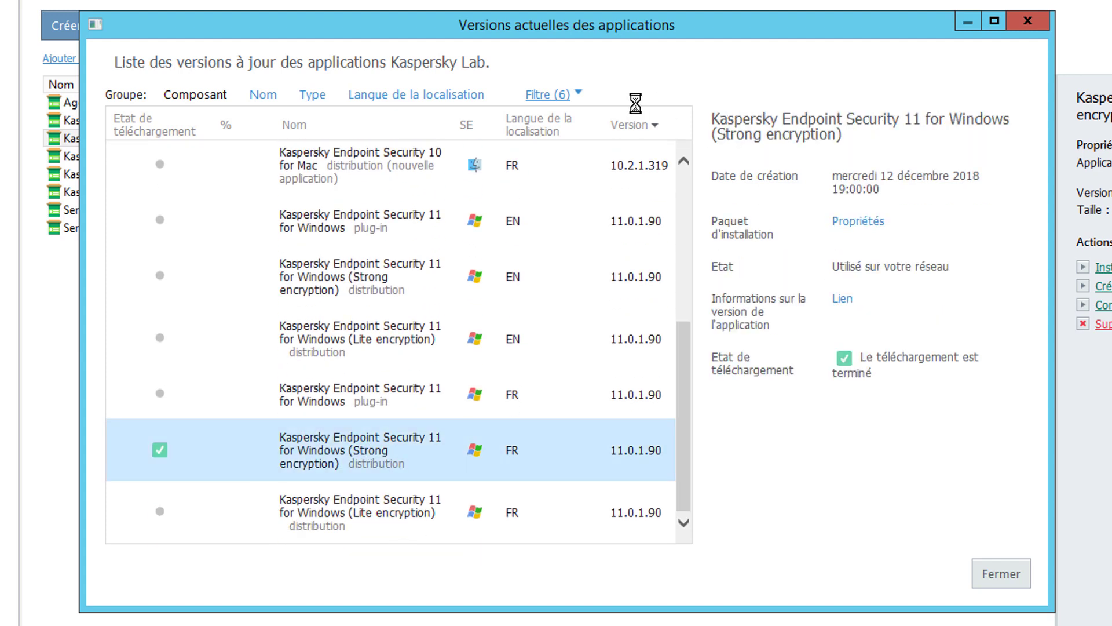
Filter the list to administration plug-ins, view the French Kaspersky Endpoint Security 11 for Windows plug-in, and close the versions list.
{"action": "left_click", "coordinate": [541, 99]}
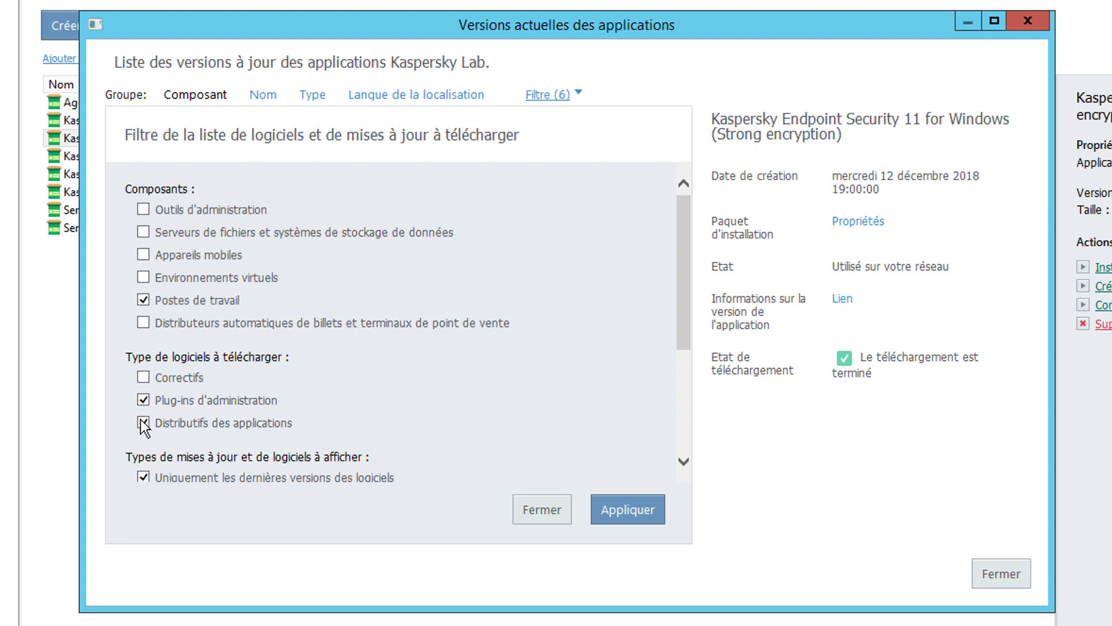
{"action": "left_click", "coordinate": [629, 513]}
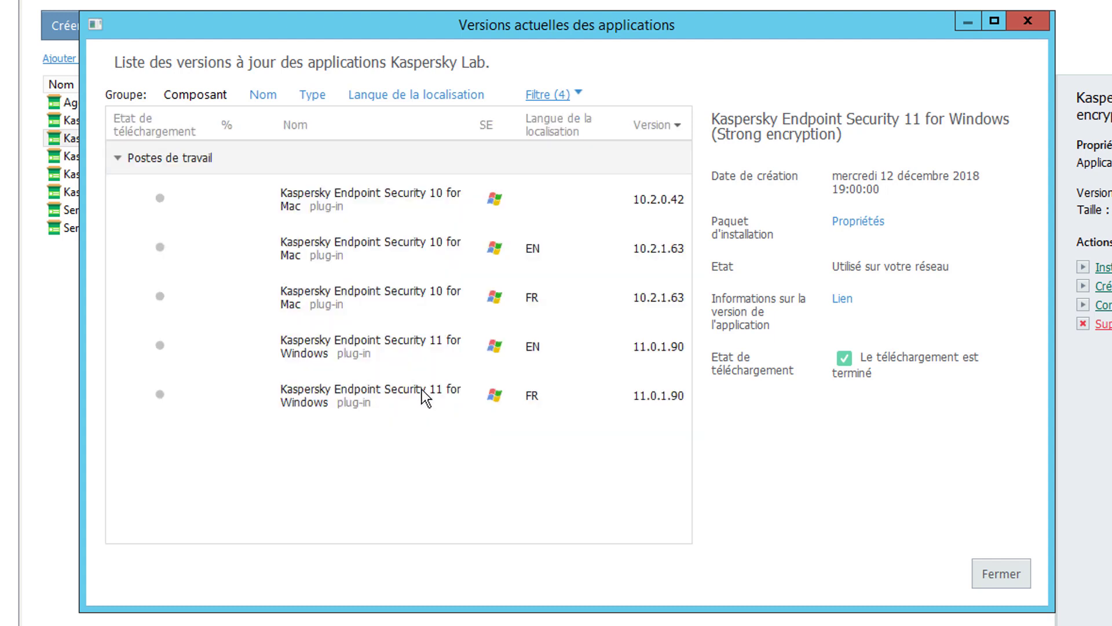
{"action": "left_click", "coordinate": [662, 401]}
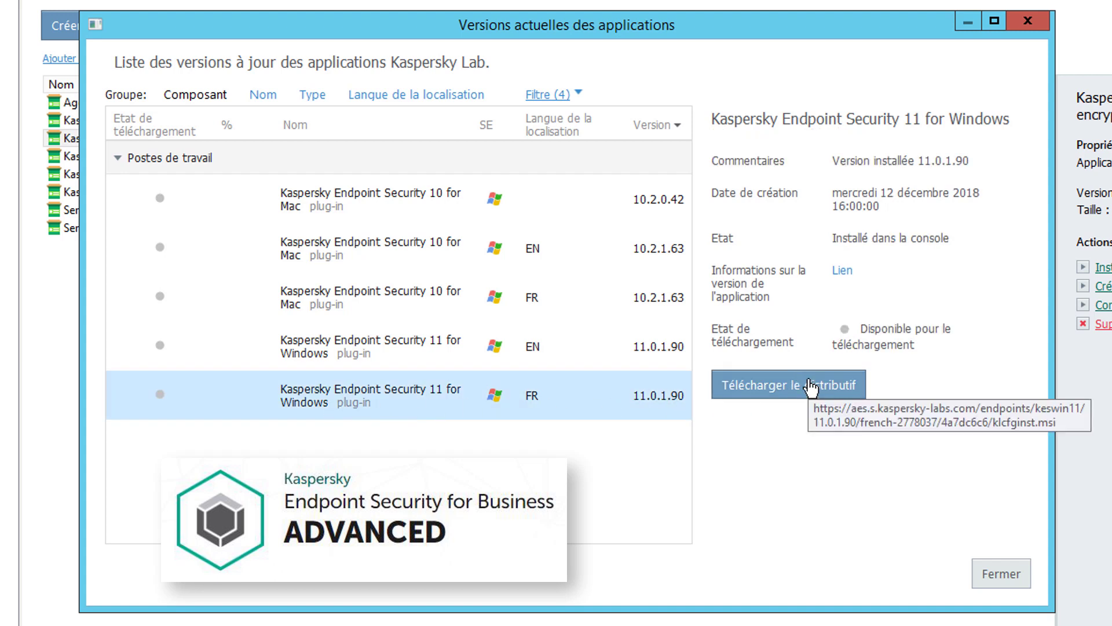
{"action": "left_click", "coordinate": [1002, 572]}
Open the Kaspersky Endpoint Security 11 (Strong encryption) package properties and examine the data encryption components in its settings.
{"action": "double_click", "coordinate": [286, 141]}
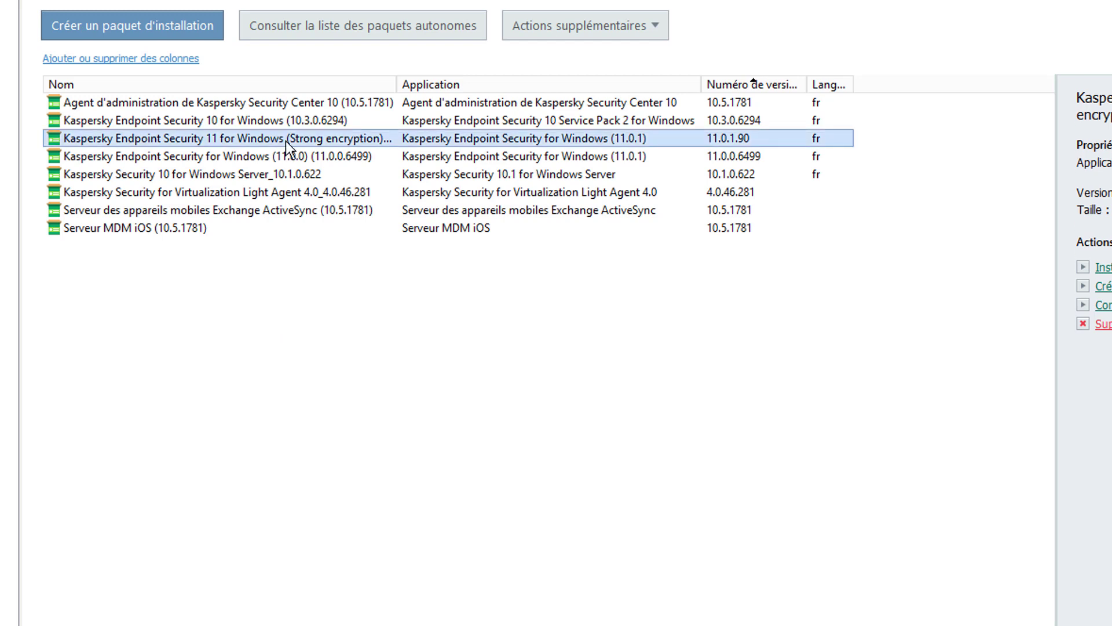
{"action": "left_click", "coordinate": [286, 141]}
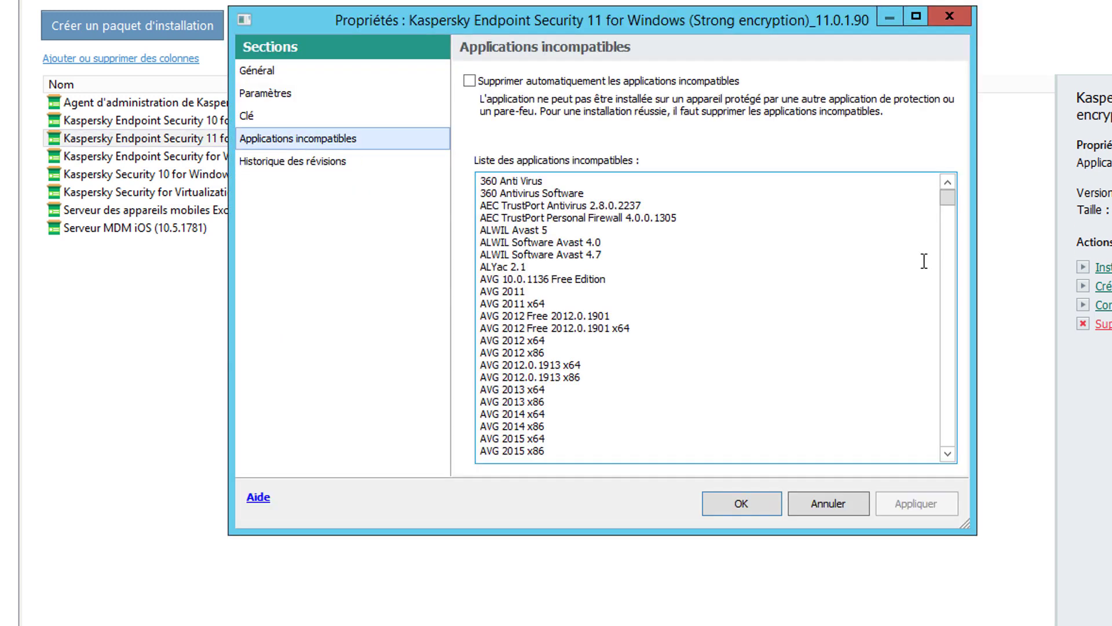
{"action": "left_click", "coordinate": [269, 94]}
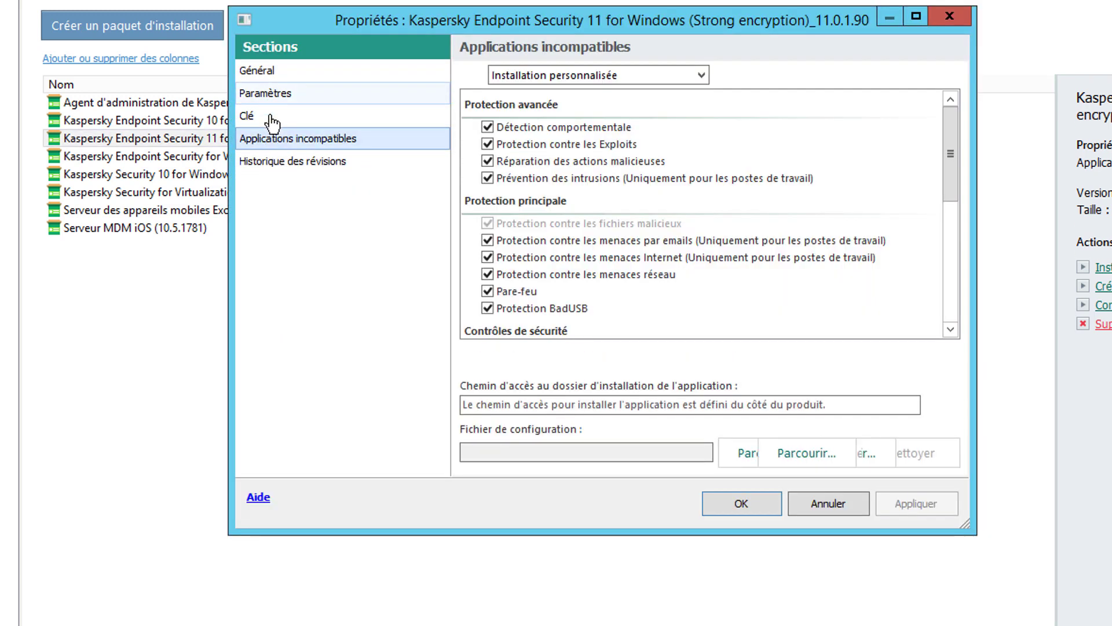
{"action": "left_click_drag", "start_coordinate": [956, 131], "coordinate": [646, 217]}
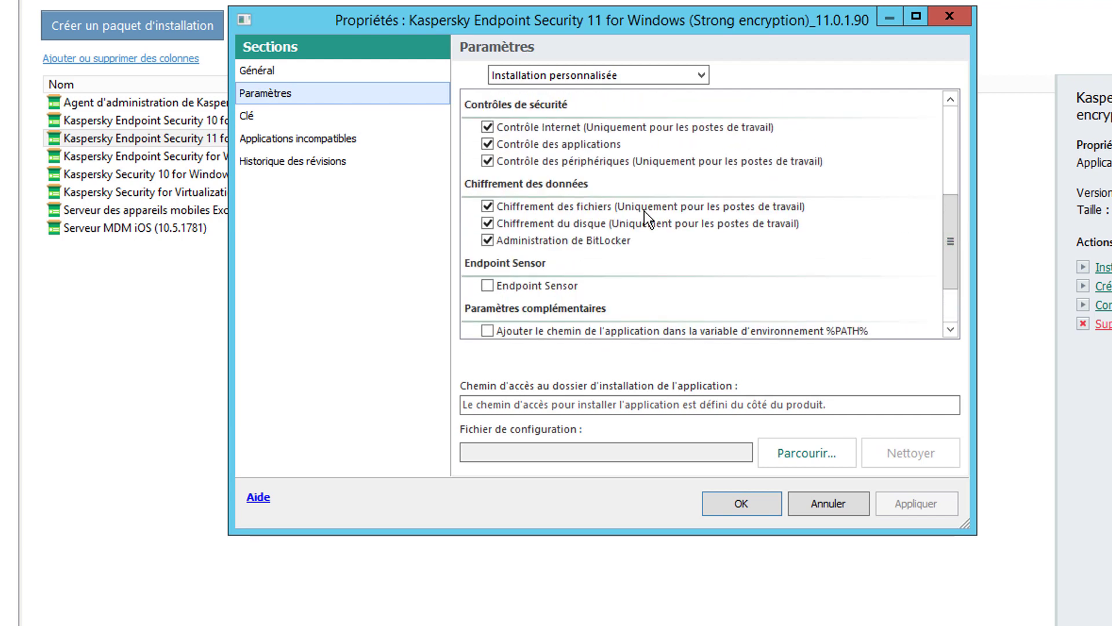
Try switching the package's file and disk encryption components off and back on, and discard the property changes.
{"action": "left_click", "coordinate": [487, 224]}
{"action": "left_click", "coordinate": [488, 206]}
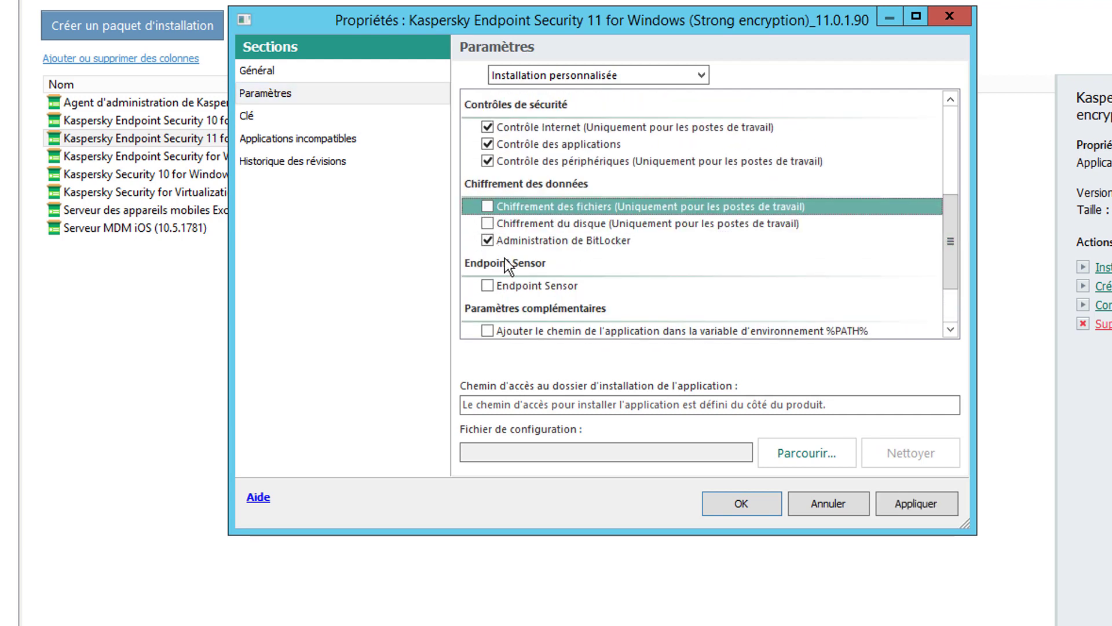
{"action": "left_click", "coordinate": [488, 207]}
{"action": "left_click", "coordinate": [542, 239]}
{"action": "left_click", "coordinate": [487, 206]}
{"action": "left_click", "coordinate": [539, 241]}
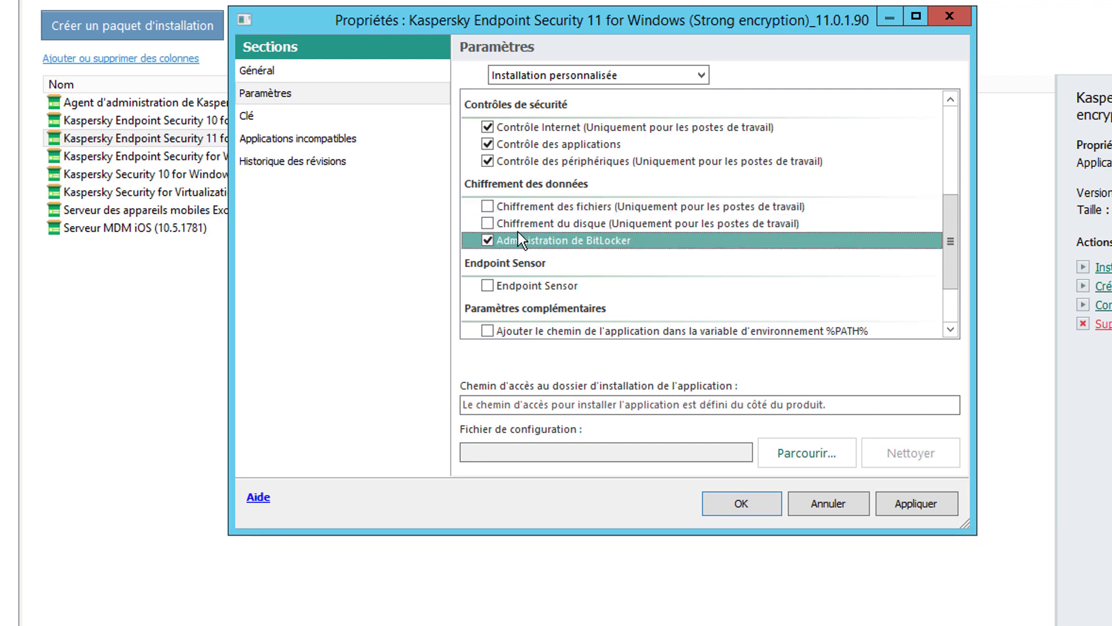
{"action": "left_click", "coordinate": [489, 225]}
{"action": "left_click", "coordinate": [490, 207]}
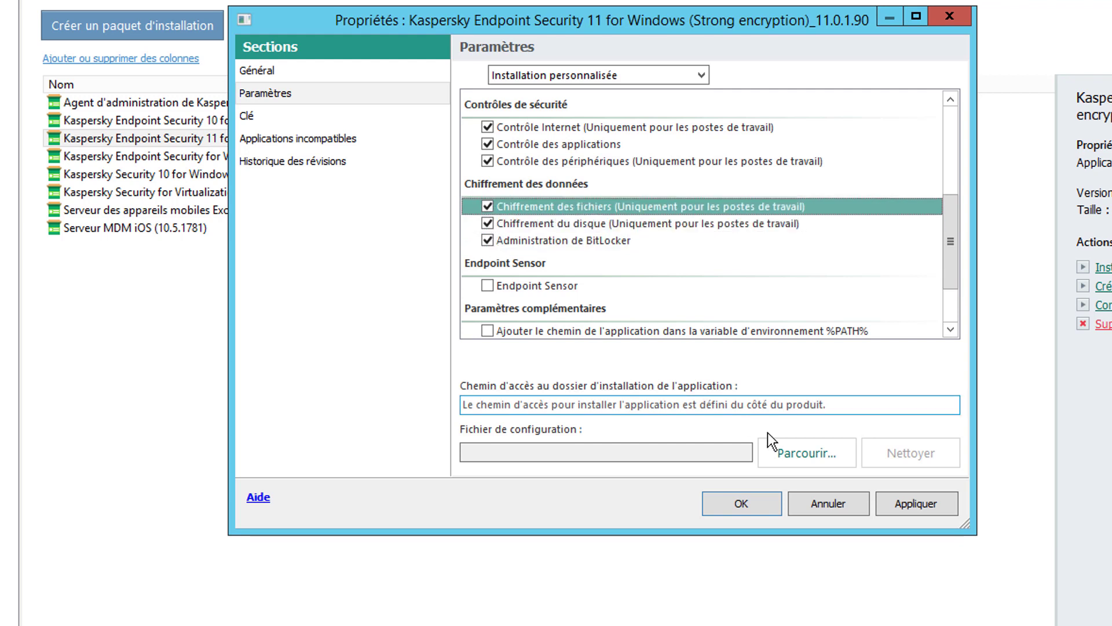
{"action": "left_click", "coordinate": [819, 501]}
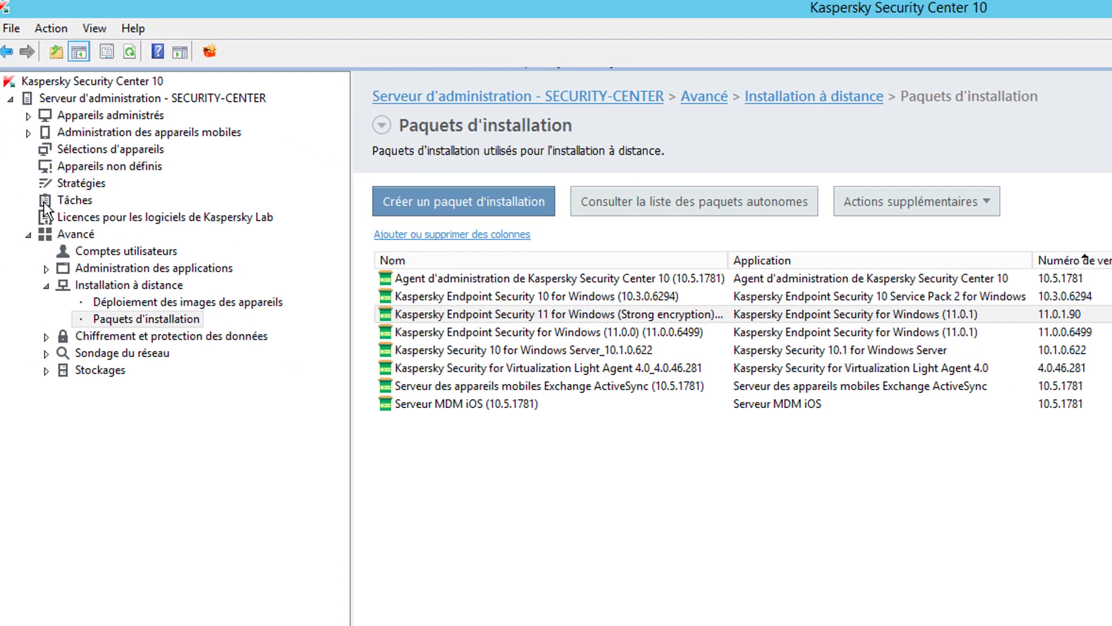
Start a new task of type Modification de la sélection des modules de l'application for Kaspersky Endpoint Security for Windows (11.0.1).
{"action": "right_click", "coordinate": [67, 206]}
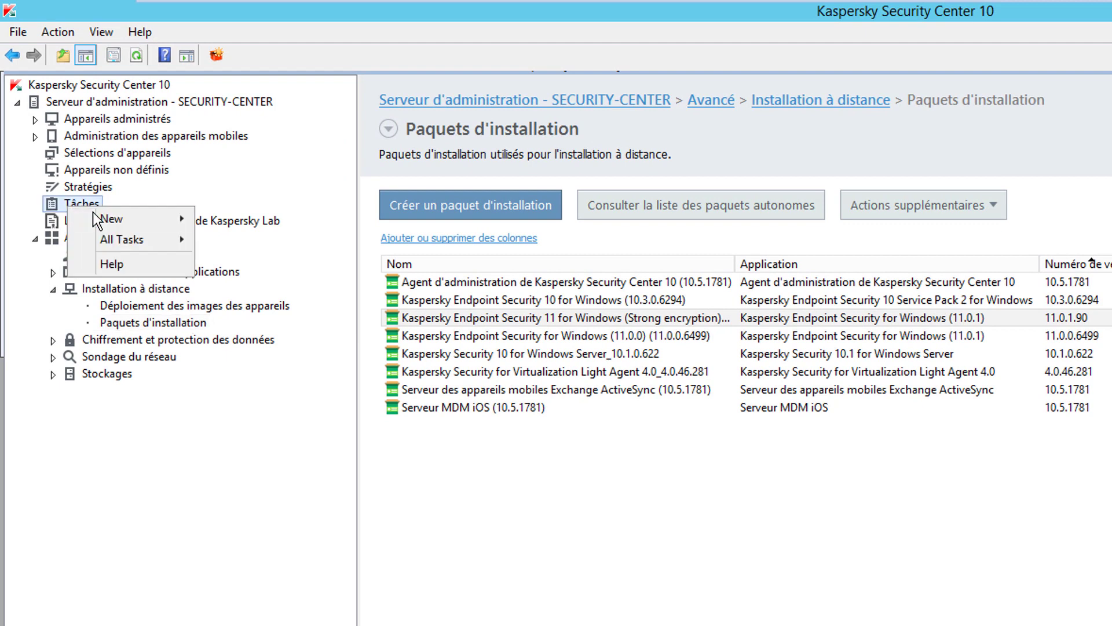
{"action": "mouse_move", "coordinate": [144, 217]}
{"action": "left_click", "coordinate": [238, 217]}
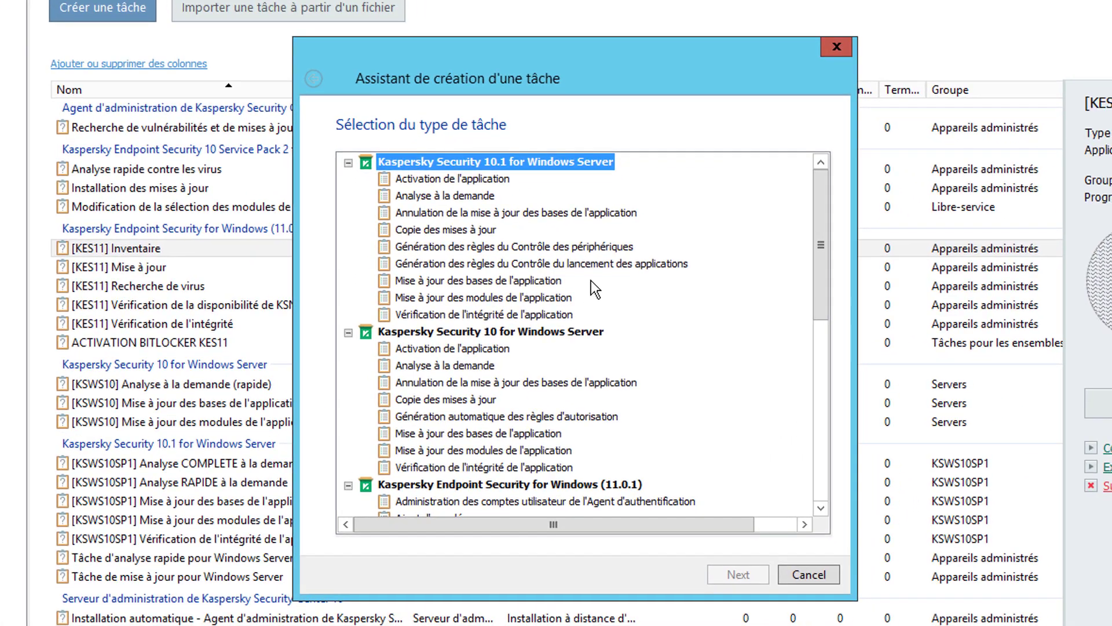
{"action": "left_click", "coordinate": [491, 280]}
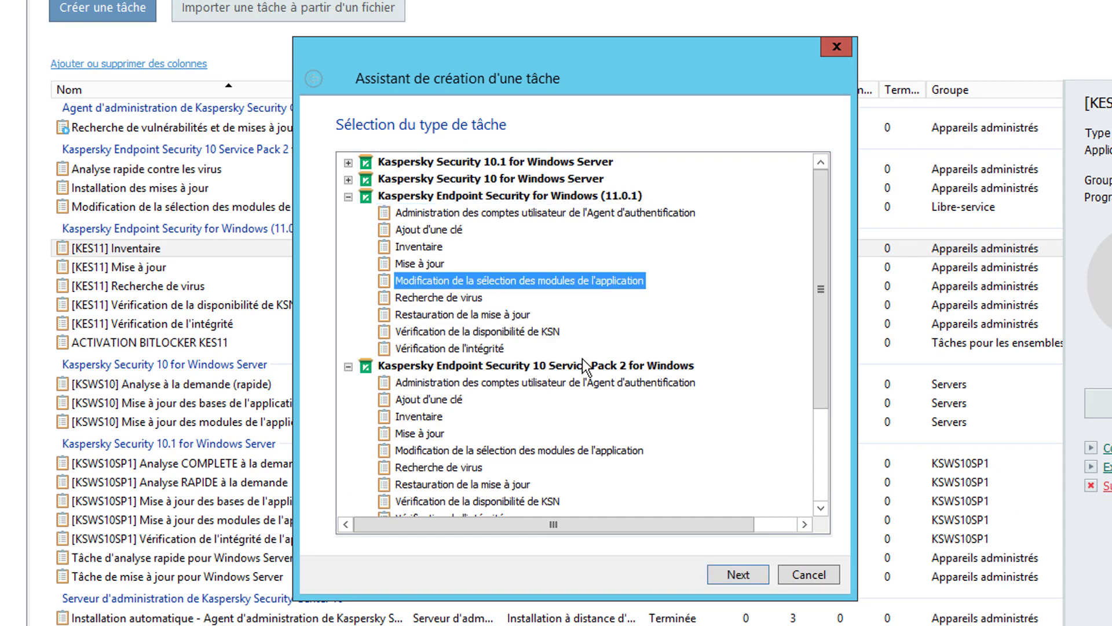
Keep Installation standard for the task and disable the removal of incompatible third-party applications.
{"action": "left_click", "coordinate": [733, 569]}
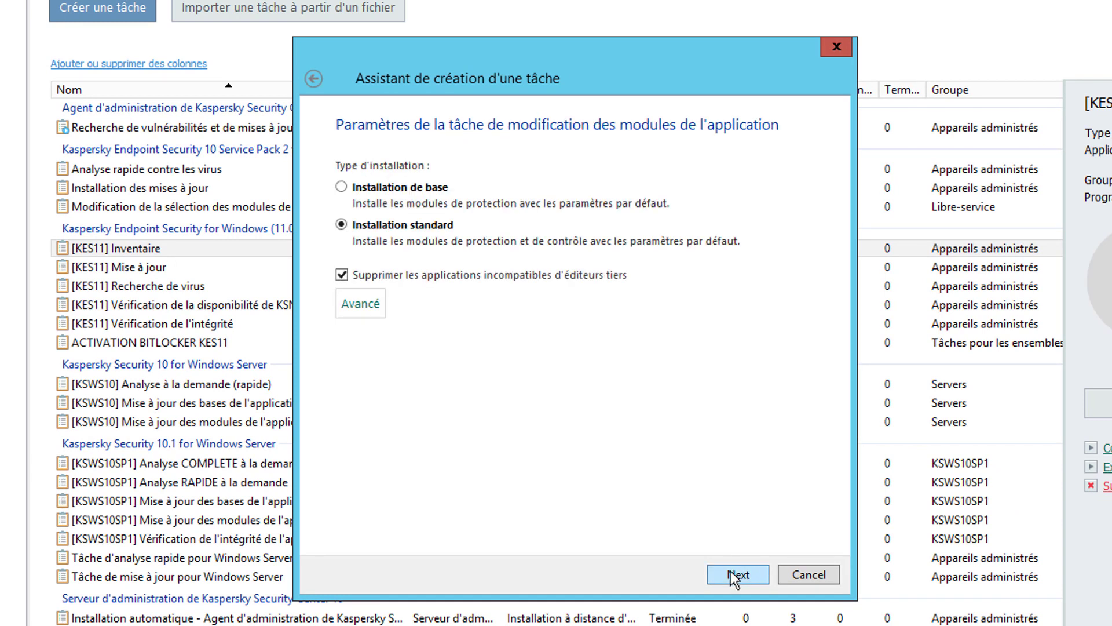
{"action": "left_click", "coordinate": [460, 276]}
{"action": "left_click", "coordinate": [731, 577]}
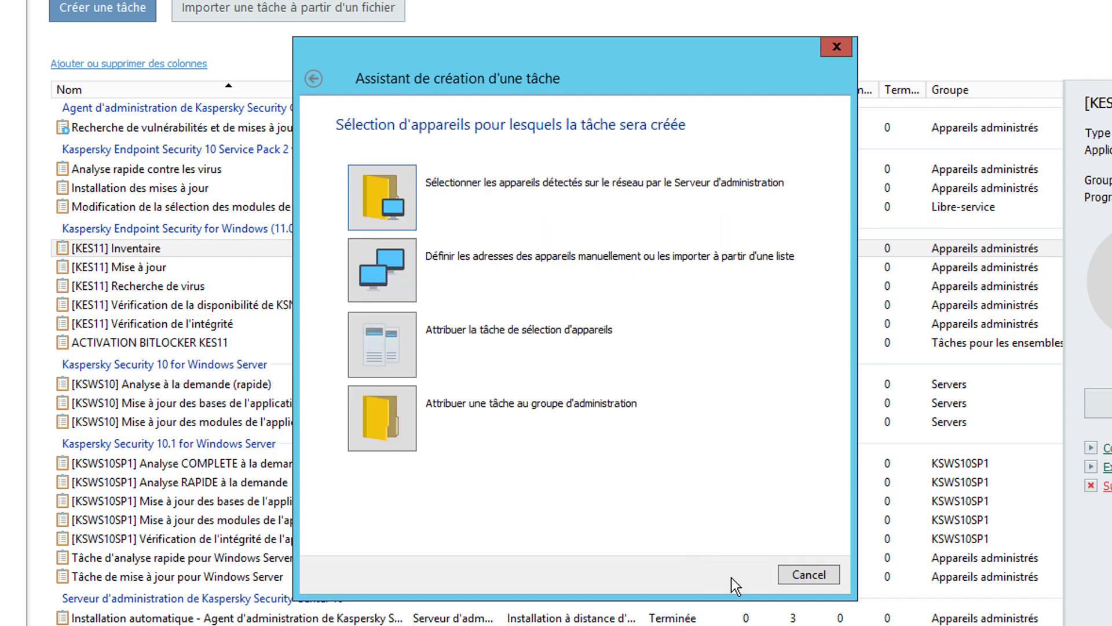
Assign the task to the LAPTOP device from the devices detected on the network by the administration server.
{"action": "left_click", "coordinate": [388, 198]}
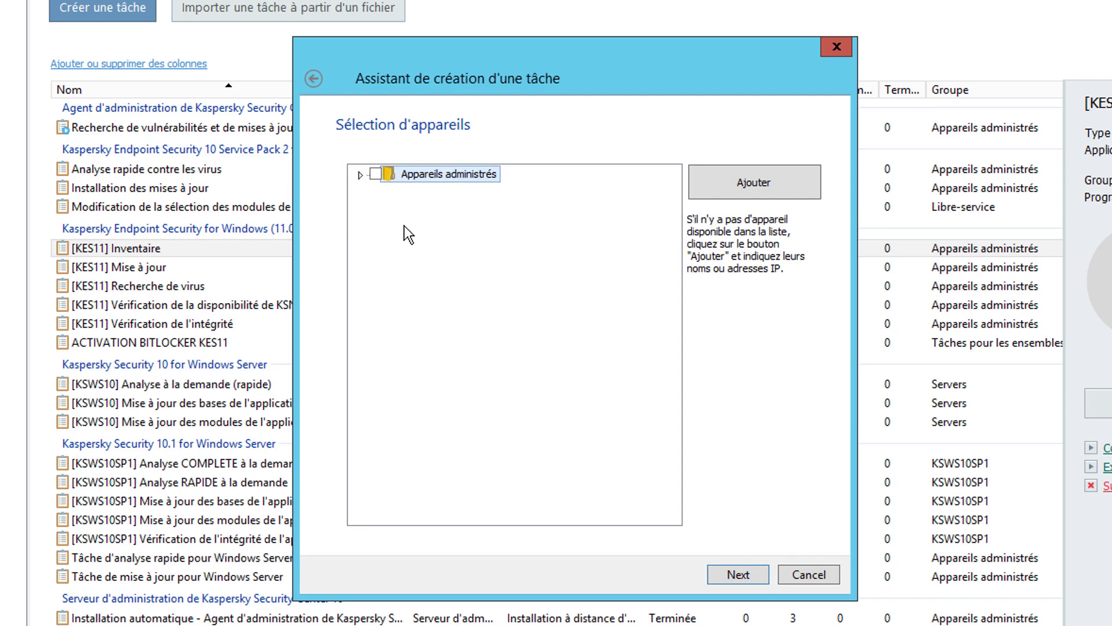
{"action": "left_click", "coordinate": [360, 175]}
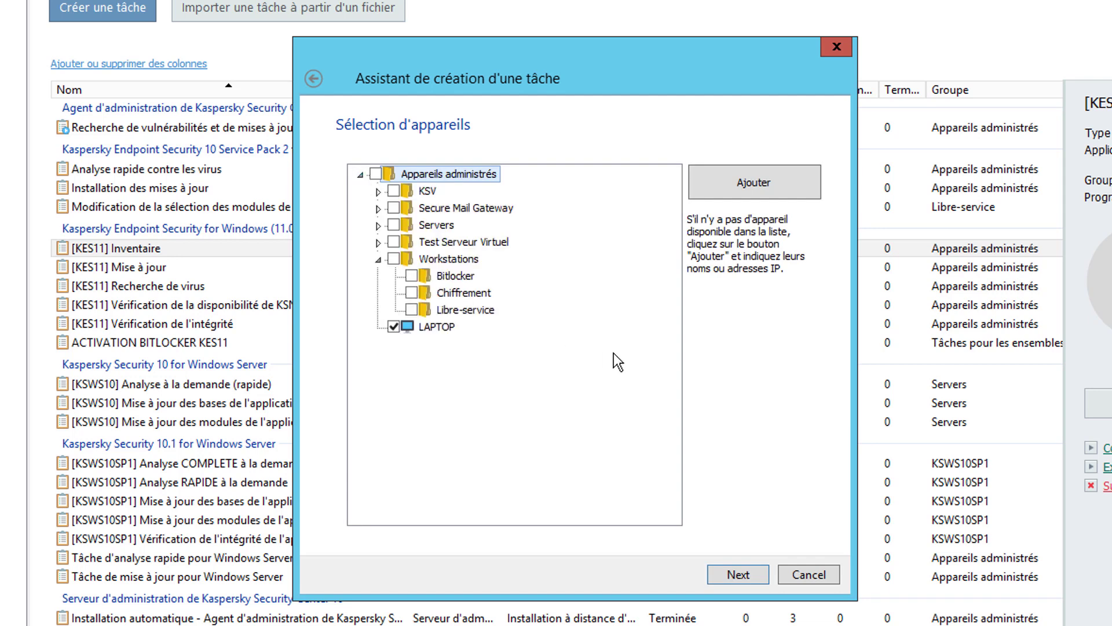
{"action": "left_click", "coordinate": [738, 574]}
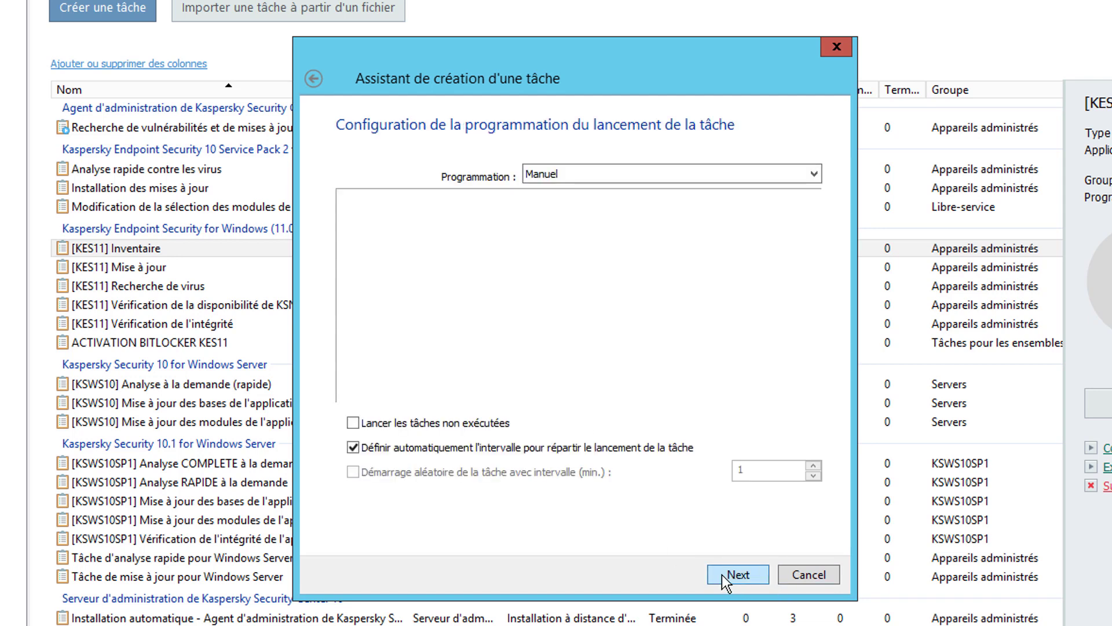
Keep the Manuel schedule, disable automatic launch interval distribution, and finish creating the task without launching it.
{"action": "left_click", "coordinate": [624, 452]}
{"action": "left_click", "coordinate": [721, 575]}
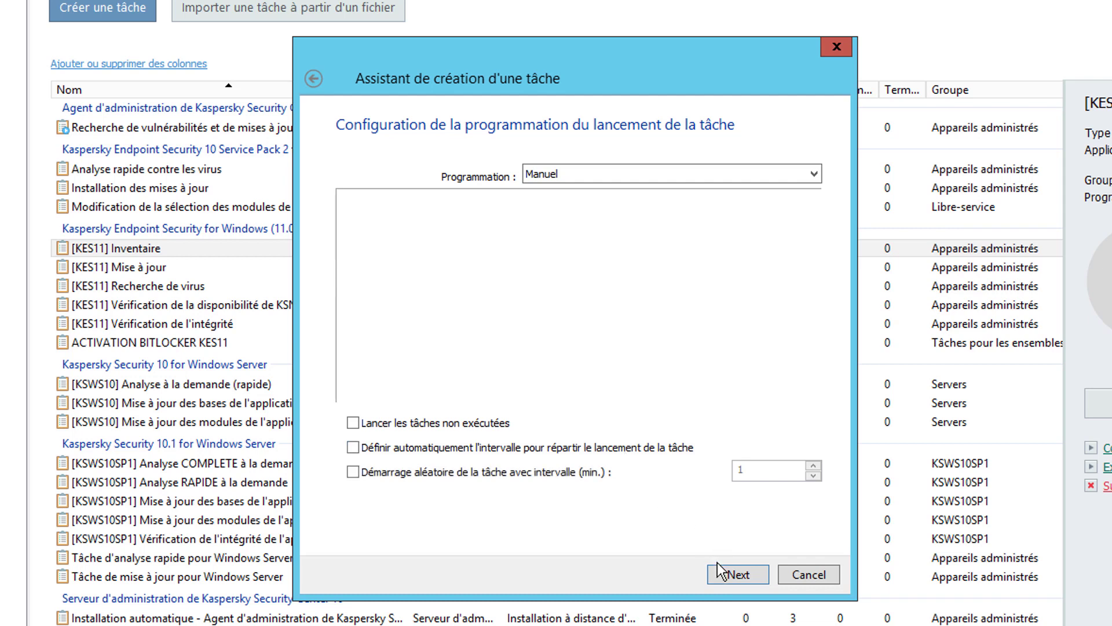
{"action": "left_click", "coordinate": [722, 574]}
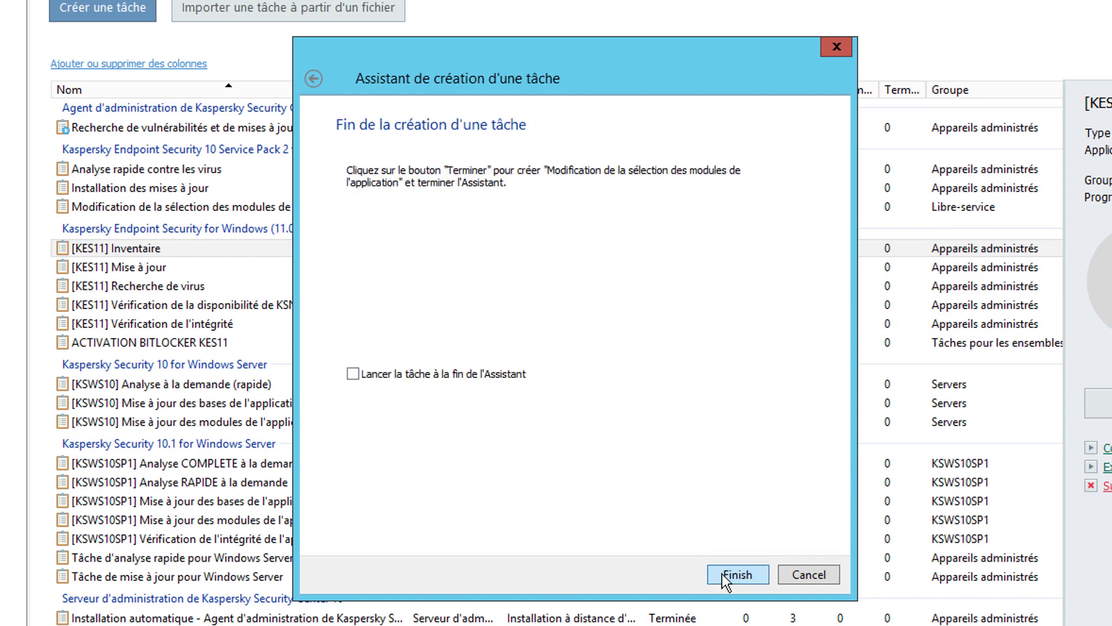
{"action": "left_click", "coordinate": [722, 573]}
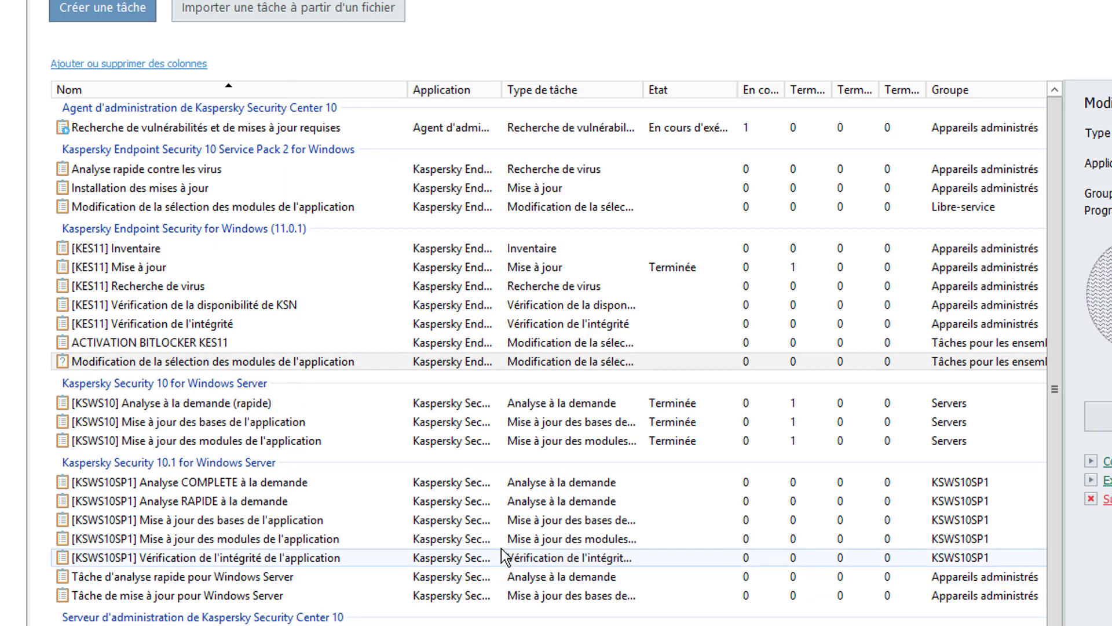
Add the Administration de BitLocker module in the settings of the new Kaspersky Endpoint Security for Windows (11.0.1) module modification task.
{"action": "left_click", "coordinate": [213, 363]}
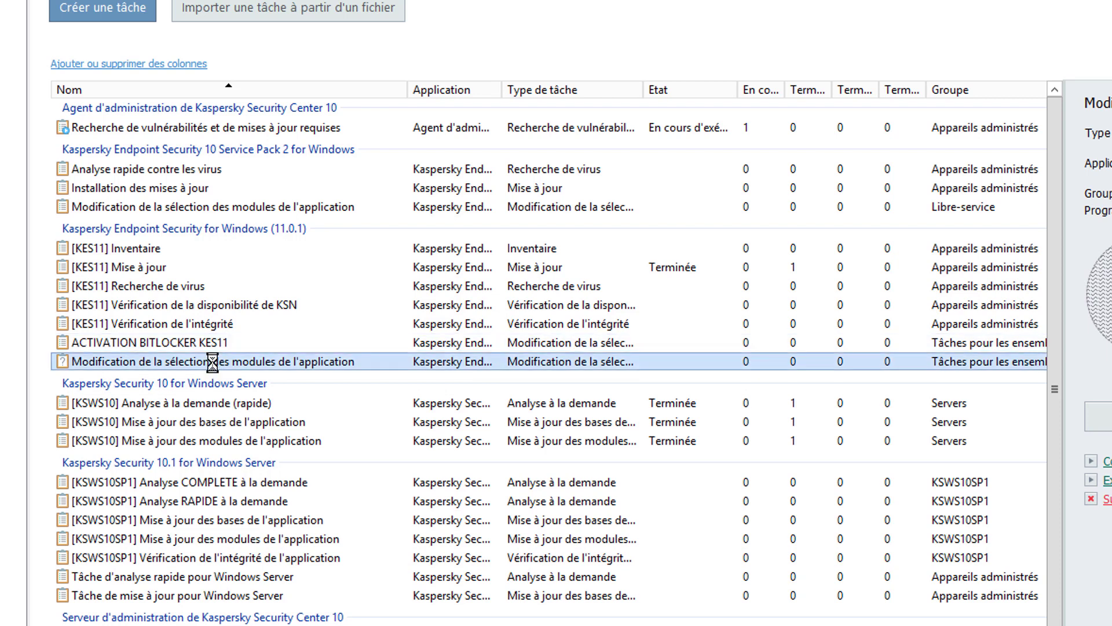
{"action": "left_click", "coordinate": [294, 169]}
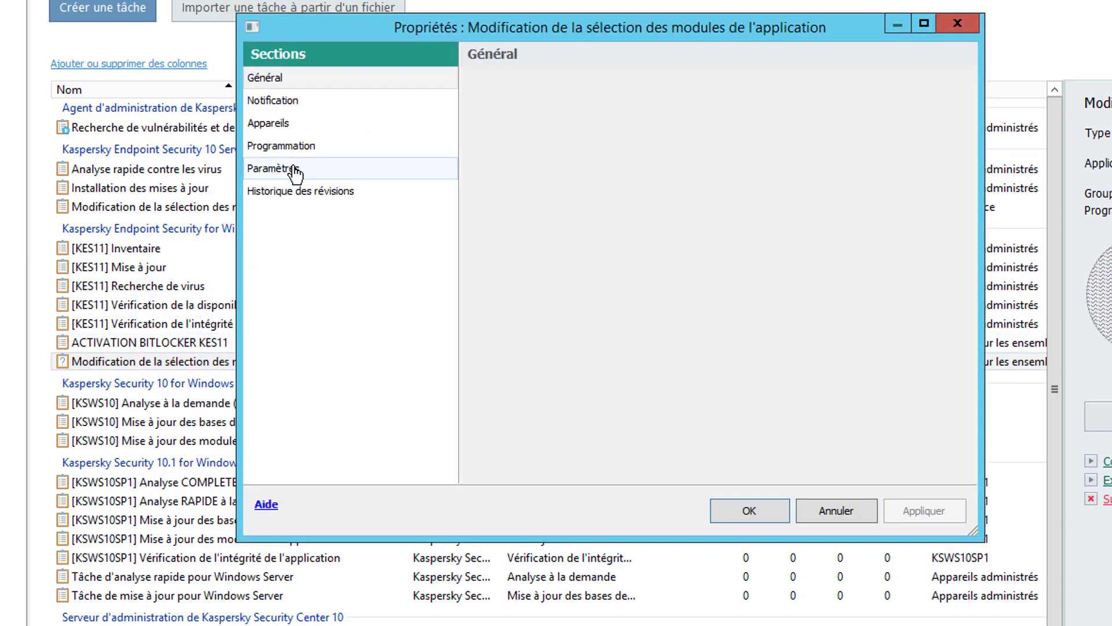
{"action": "left_click_drag", "start_coordinate": [954, 203], "coordinate": [956, 297]}
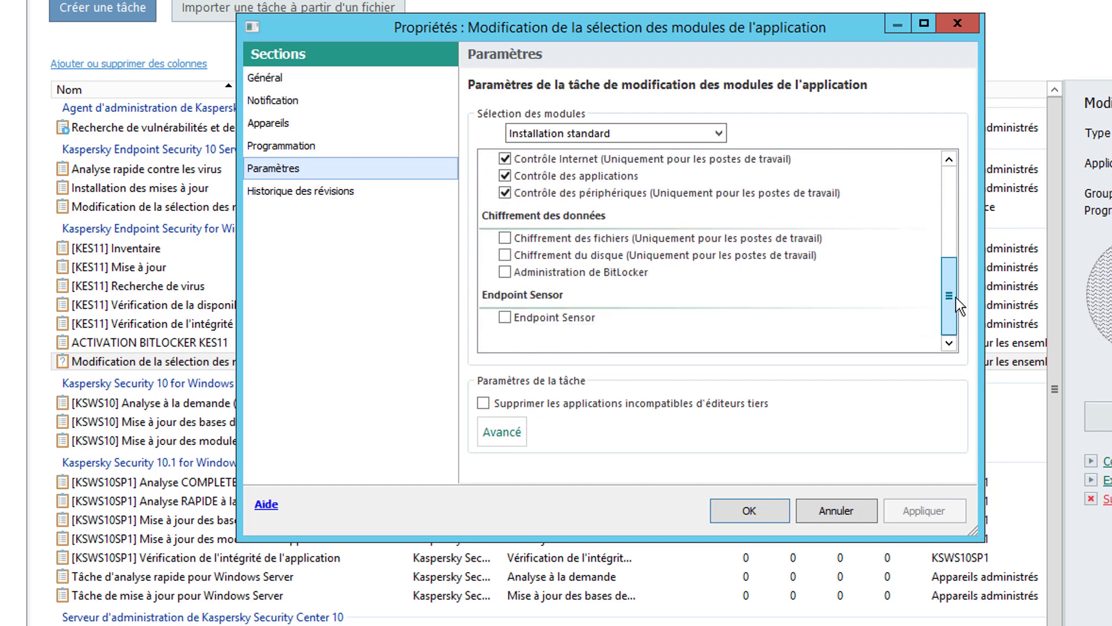
{"action": "left_click", "coordinate": [505, 272]}
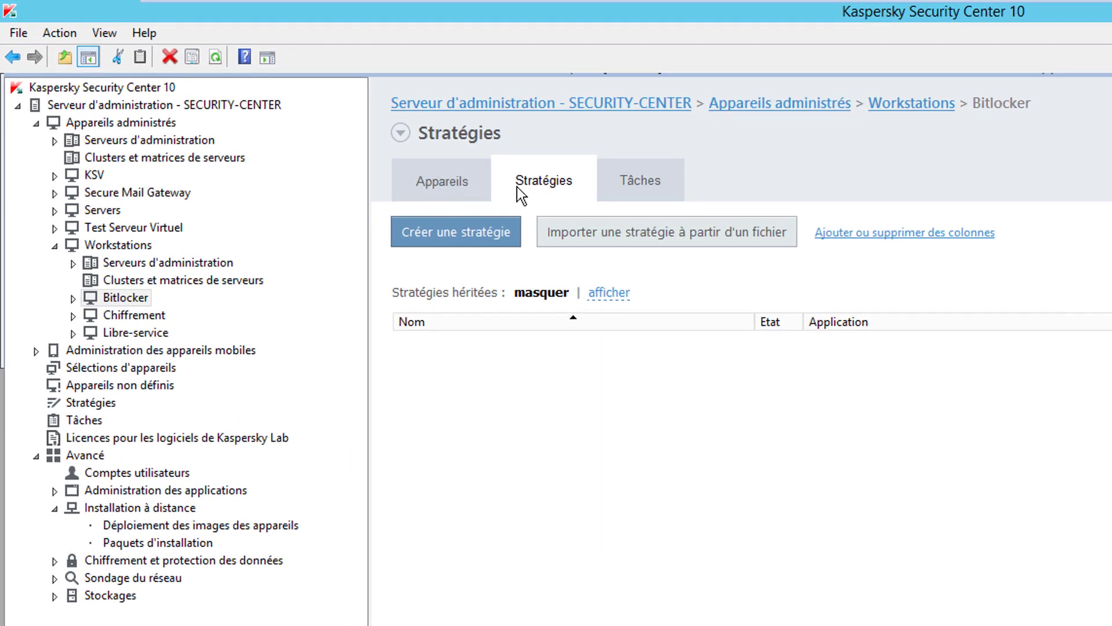
Start a new policy in the Bitlocker group for Kaspersky Endpoint Security for Windows (11.0.1).
{"action": "left_click", "coordinate": [409, 182]}
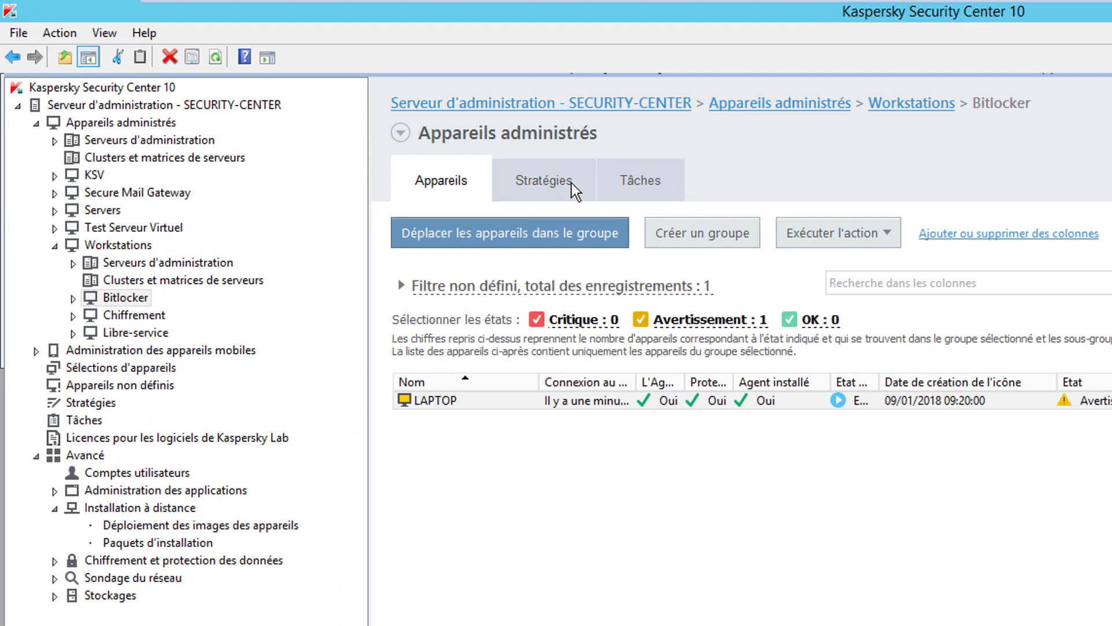
{"action": "left_click", "coordinate": [554, 196]}
{"action": "left_click", "coordinate": [472, 234]}
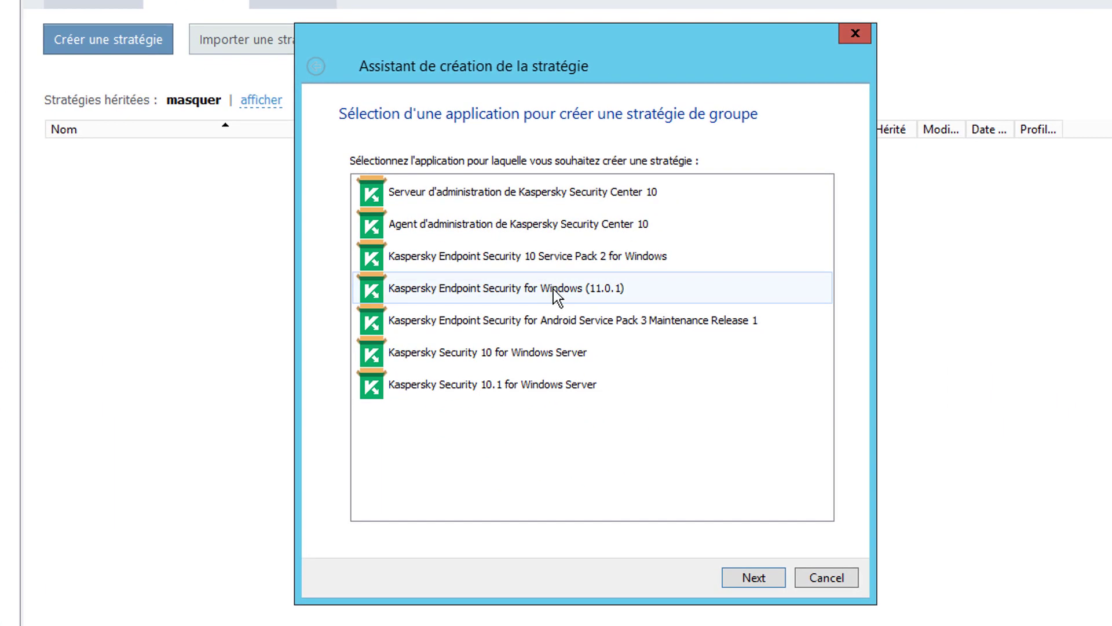
{"action": "left_click", "coordinate": [813, 471]}
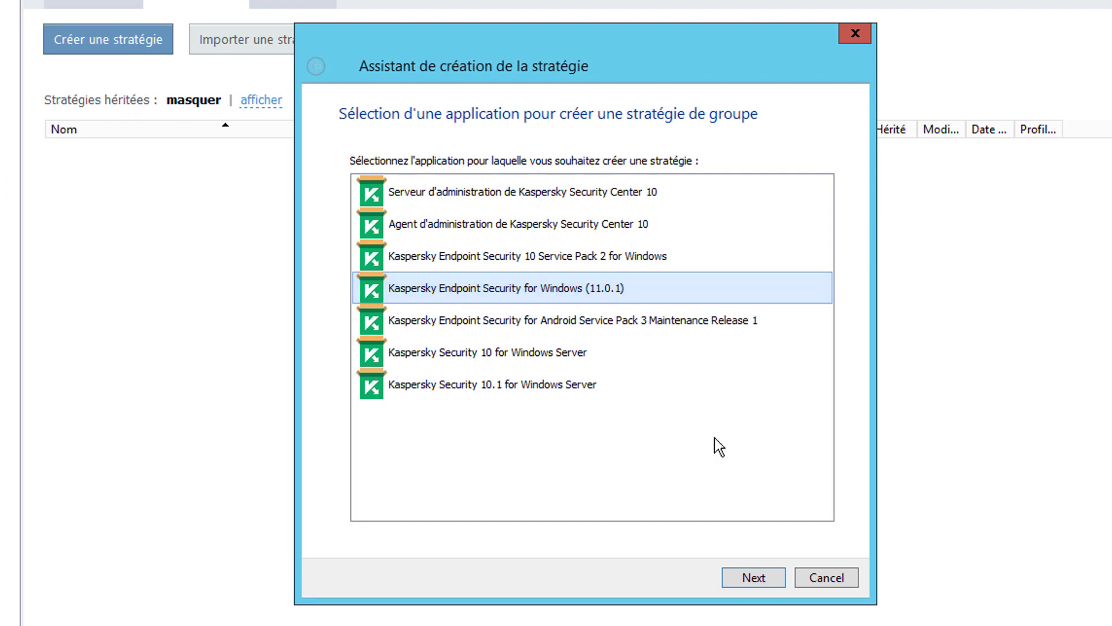
{"action": "left_click", "coordinate": [759, 576]}
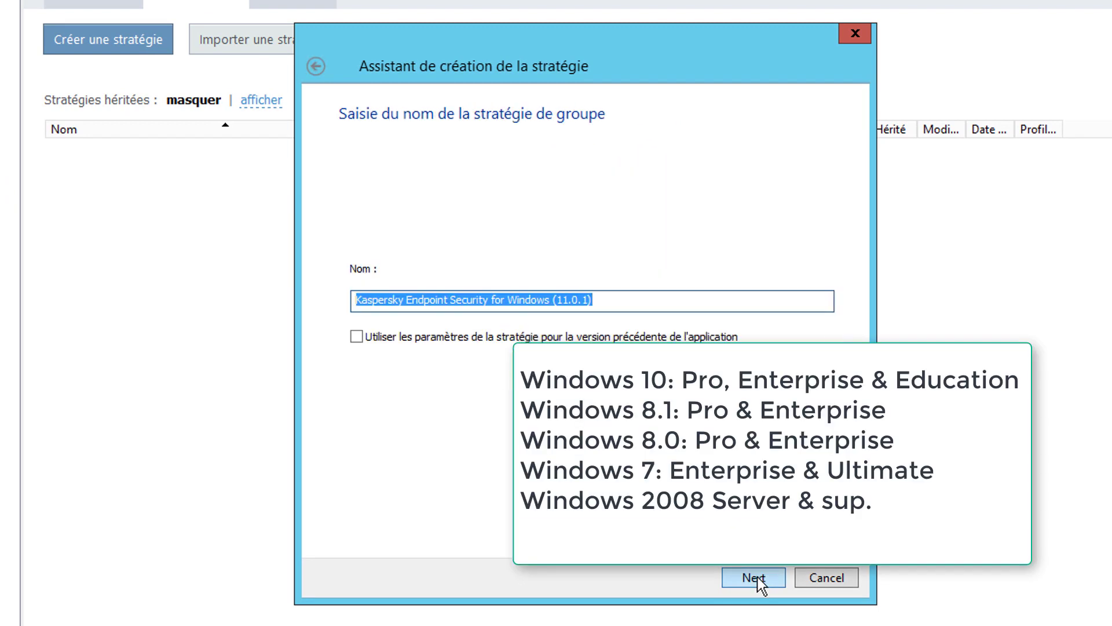
Name the policy Kaspersky Endpoint Security for Windows (11.0.1) Bitlocker.
{"action": "left_click", "coordinate": [664, 299]}
{"action": "type", "text": "Bi"}
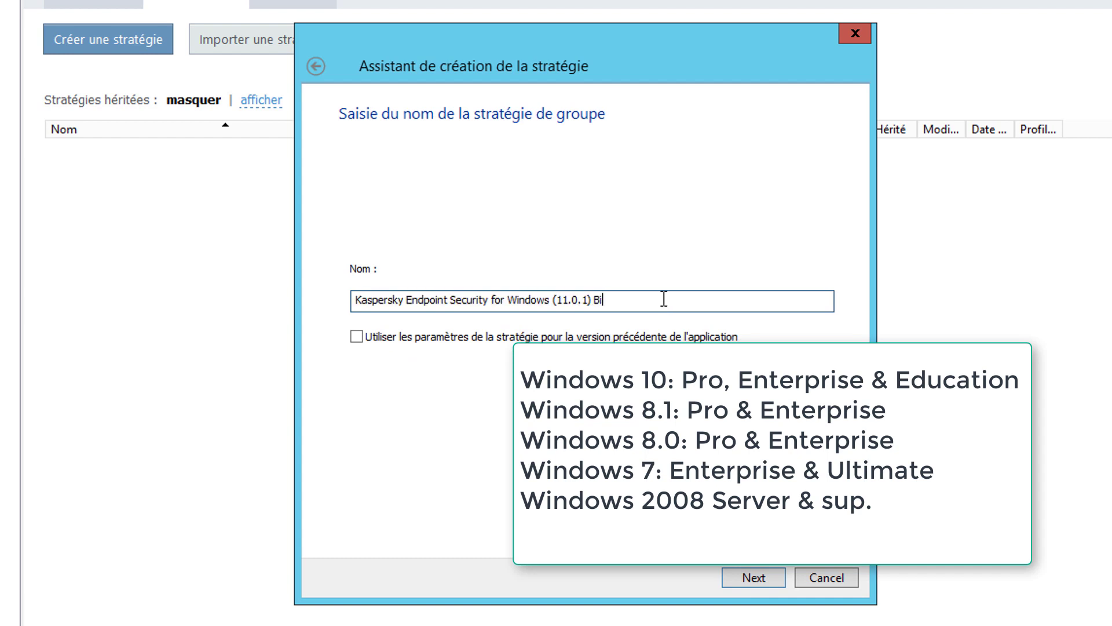
{"action": "type", "text": "tlocker"}
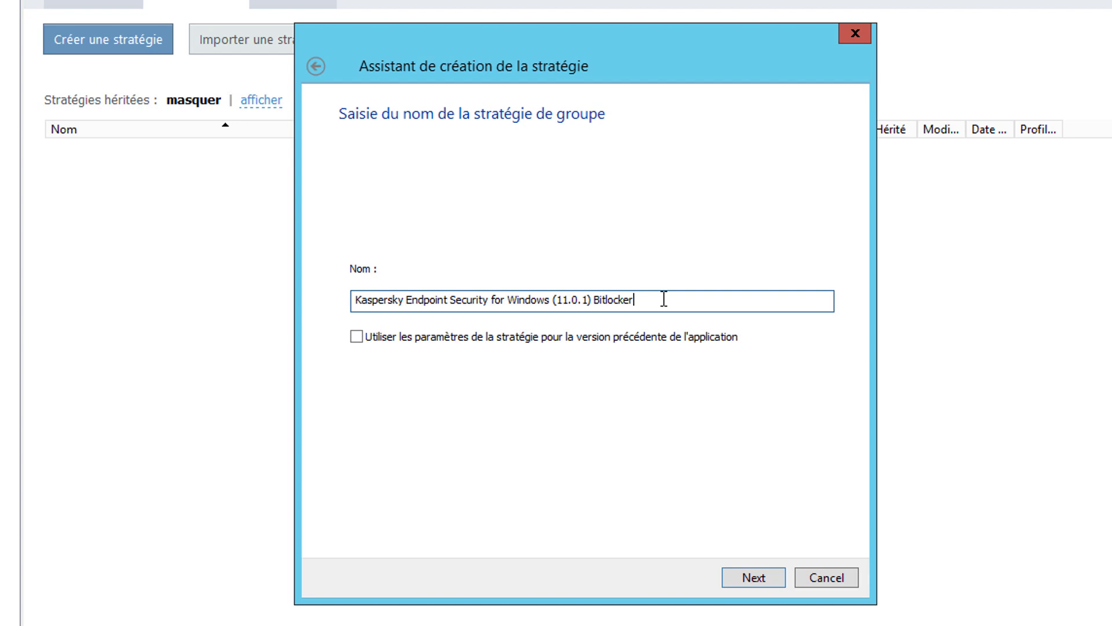
{"action": "key", "text": "Return"}
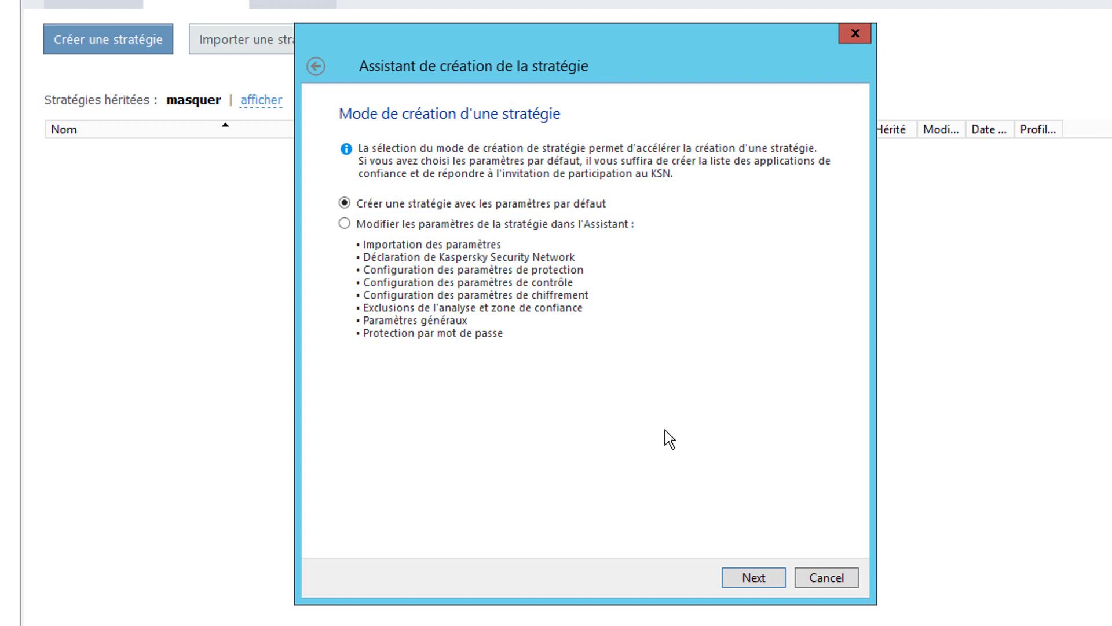
Create the policy with default parameters, responding to the Kaspersky Security Network statement and keeping the suggested scan exclusions.
{"action": "left_click", "coordinate": [753, 577]}
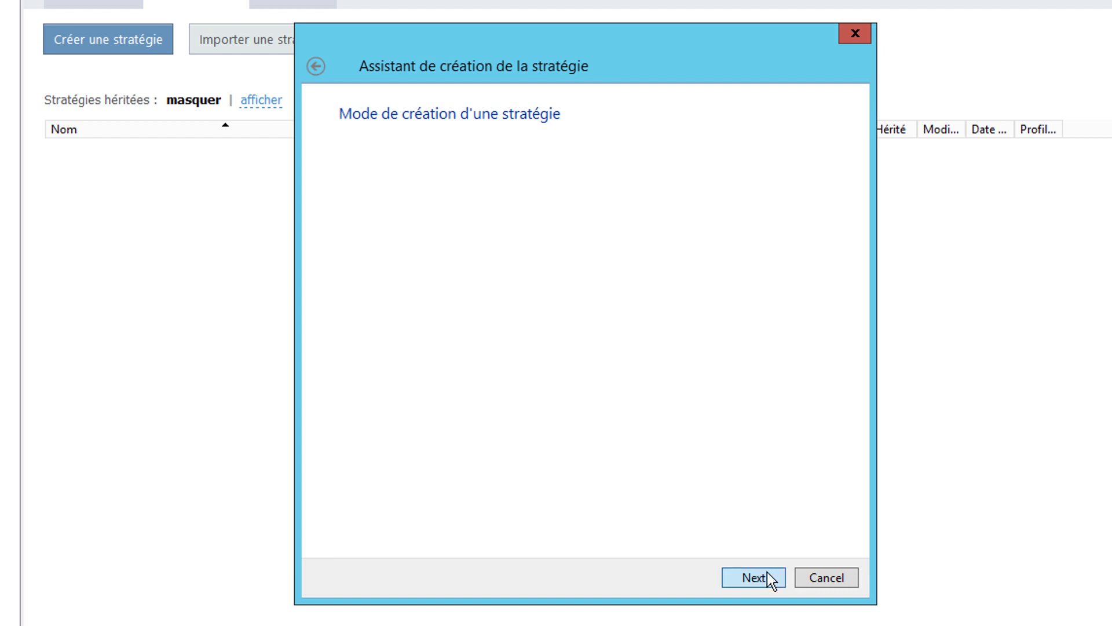
{"action": "left_click", "coordinate": [378, 490]}
{"action": "left_click", "coordinate": [754, 575]}
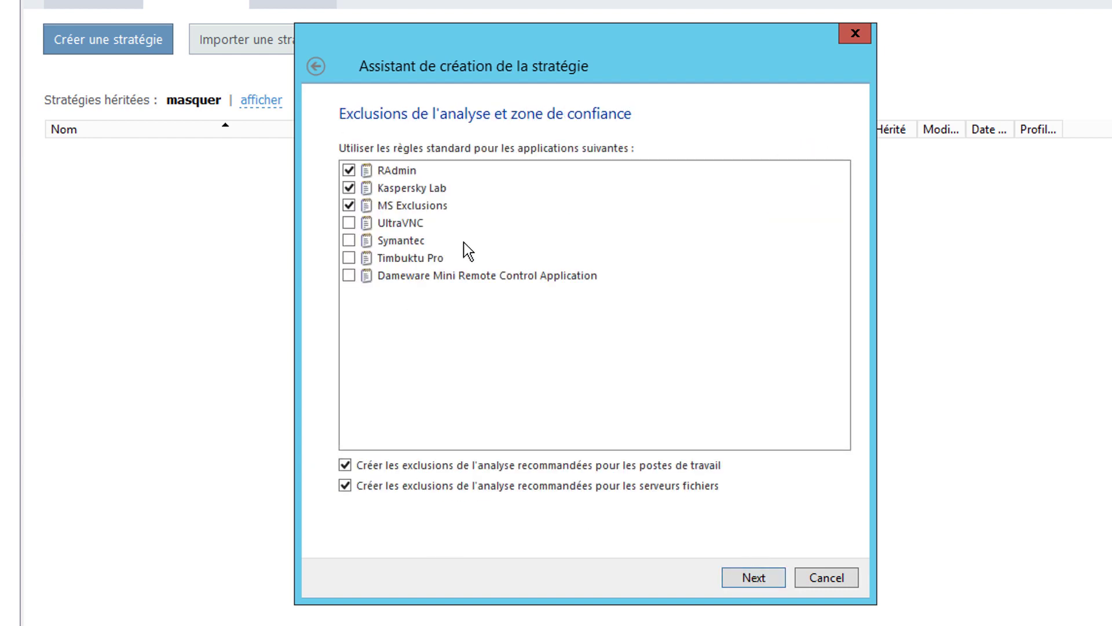
{"action": "left_click", "coordinate": [764, 579]}
{"action": "left_click", "coordinate": [765, 580]}
Disable inheritance of settings from the parent policy in the Bitlocker policy's general properties and apply the change.
{"action": "left_click", "coordinate": [99, 165]}
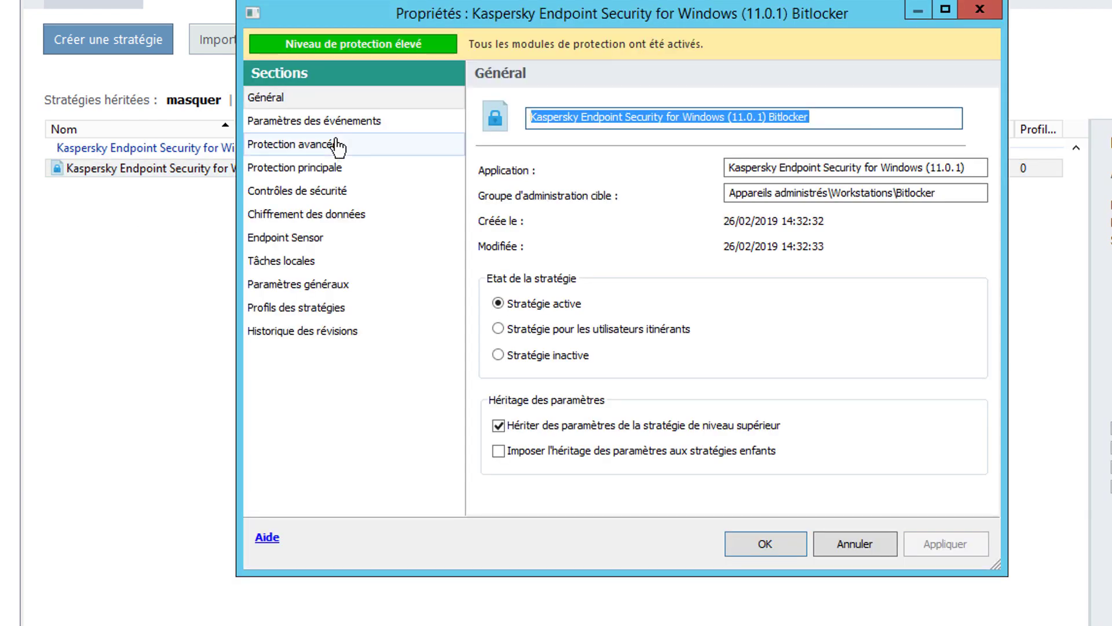
{"action": "left_click", "coordinate": [303, 129]}
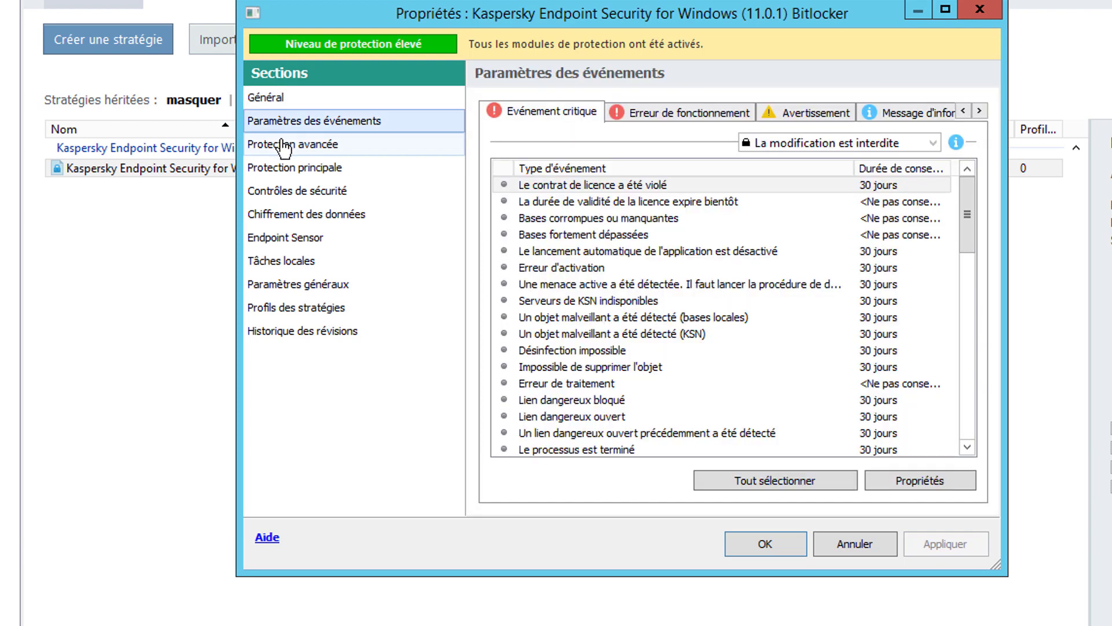
{"action": "left_click", "coordinate": [283, 144]}
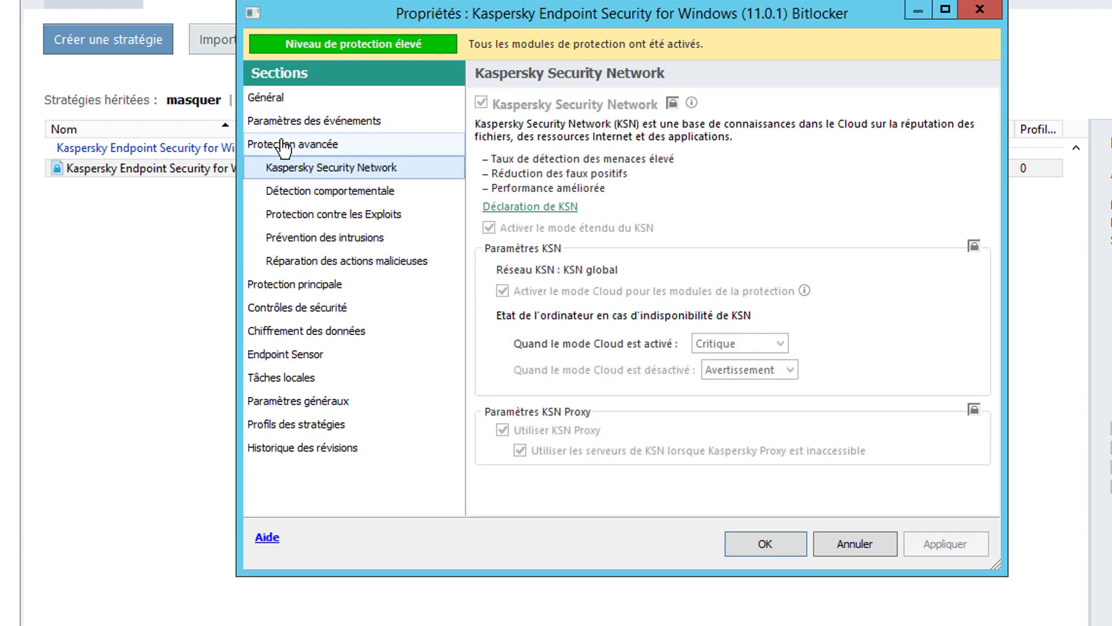
{"action": "left_click", "coordinate": [272, 97]}
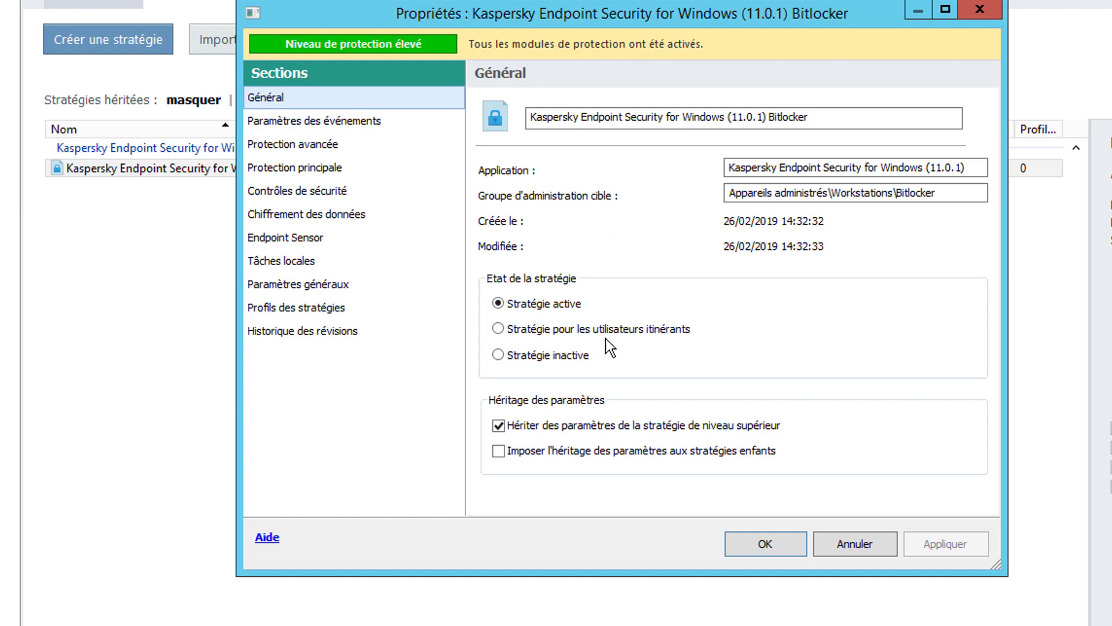
{"action": "left_click", "coordinate": [550, 425]}
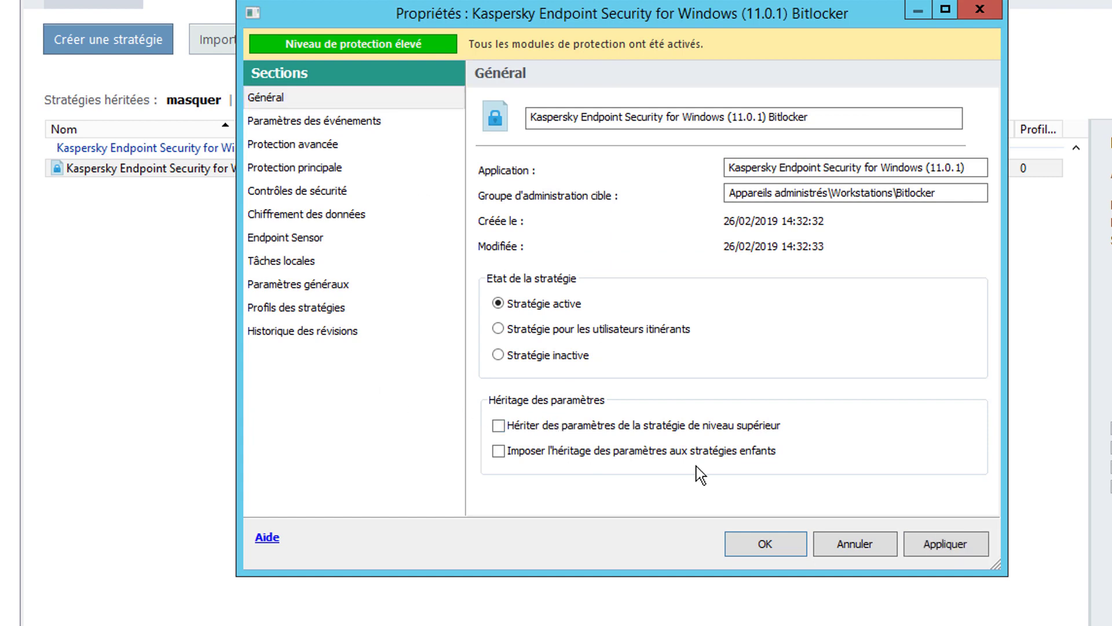
{"action": "left_click", "coordinate": [958, 543]}
{"action": "left_click", "coordinate": [830, 544]}
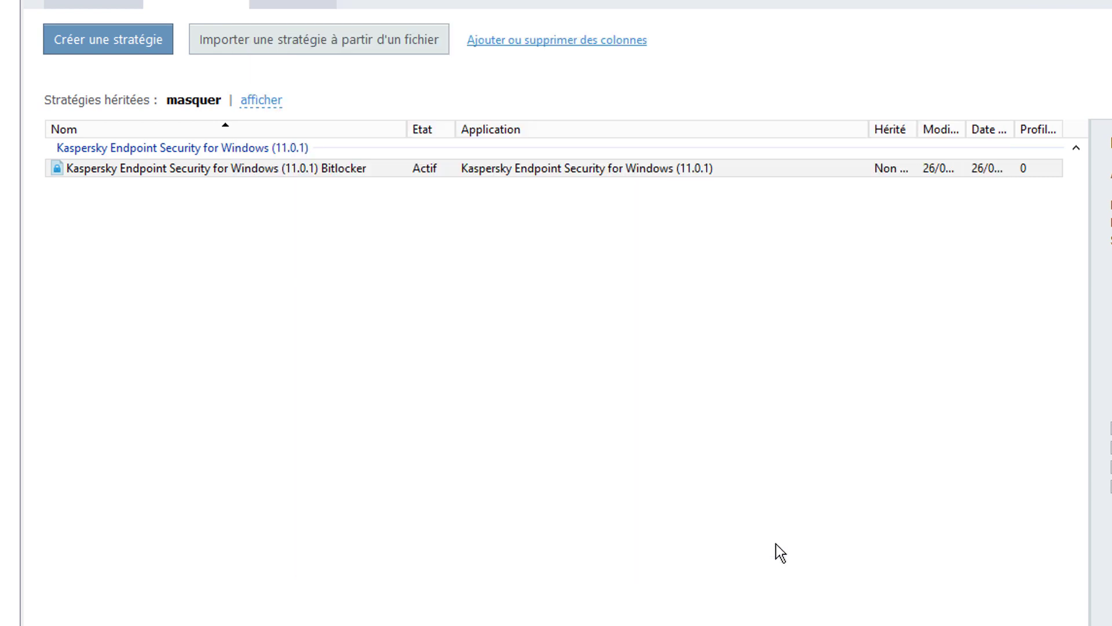
Set the Bitlocker policy's disk encryption technology to Chiffrement de disque BitLocker and its mode to Chiffrer tous les disques durs.
{"action": "double_click", "coordinate": [342, 168]}
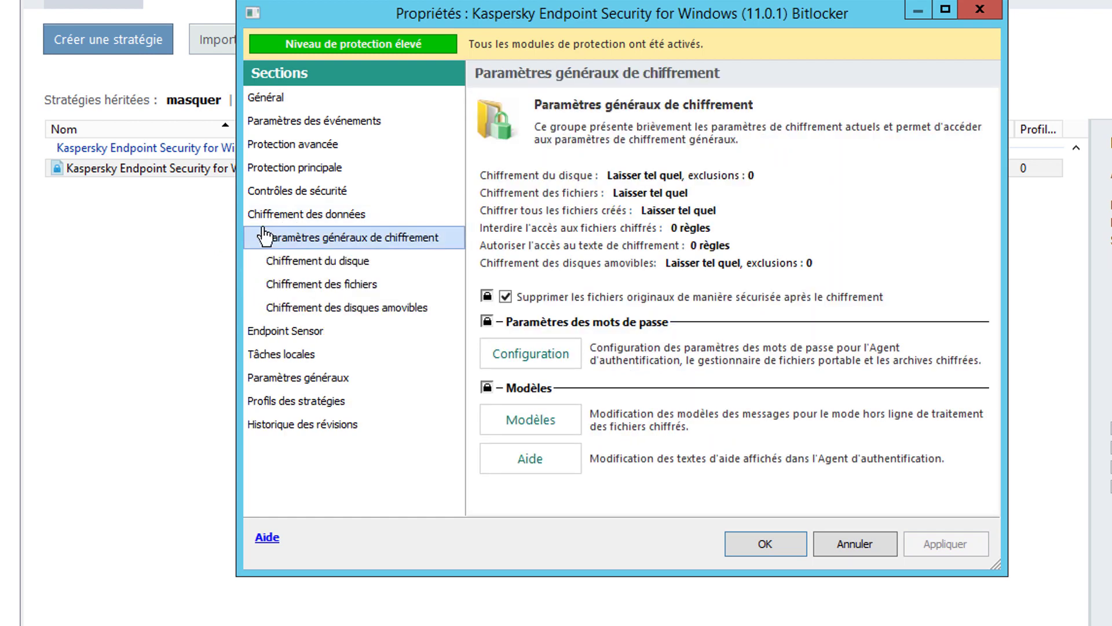
{"action": "left_click", "coordinate": [309, 265]}
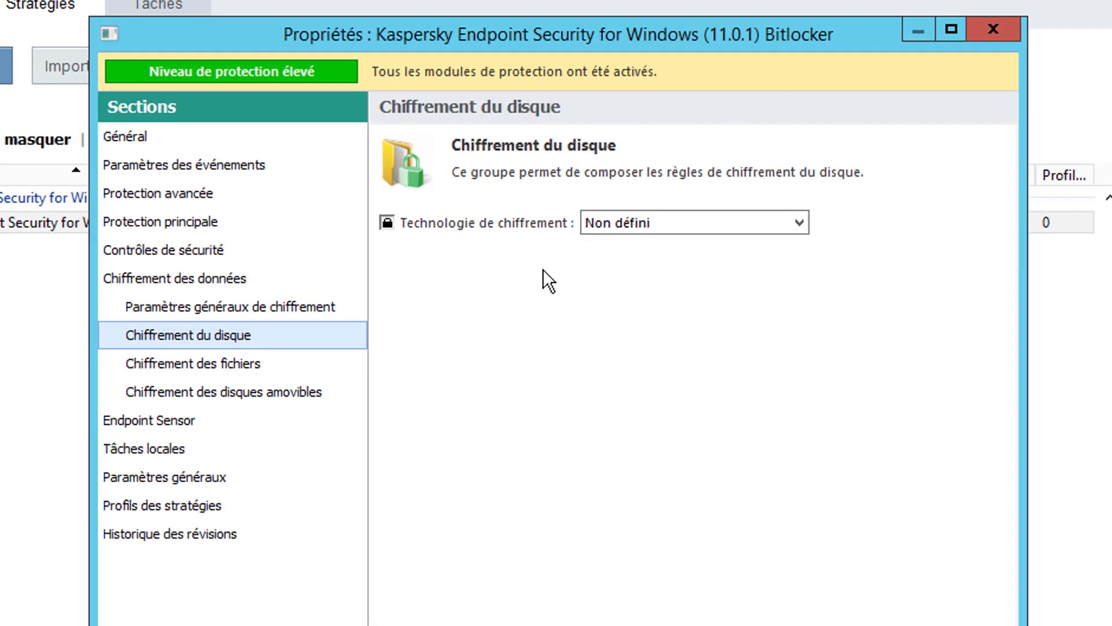
{"action": "left_click", "coordinate": [798, 198]}
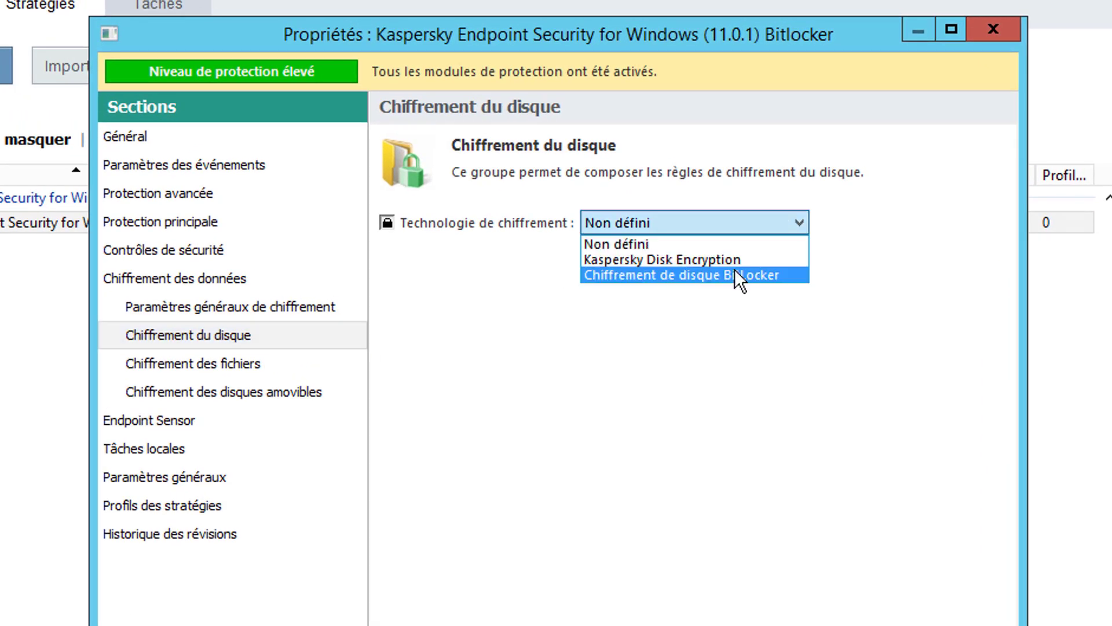
{"action": "left_click", "coordinate": [767, 274]}
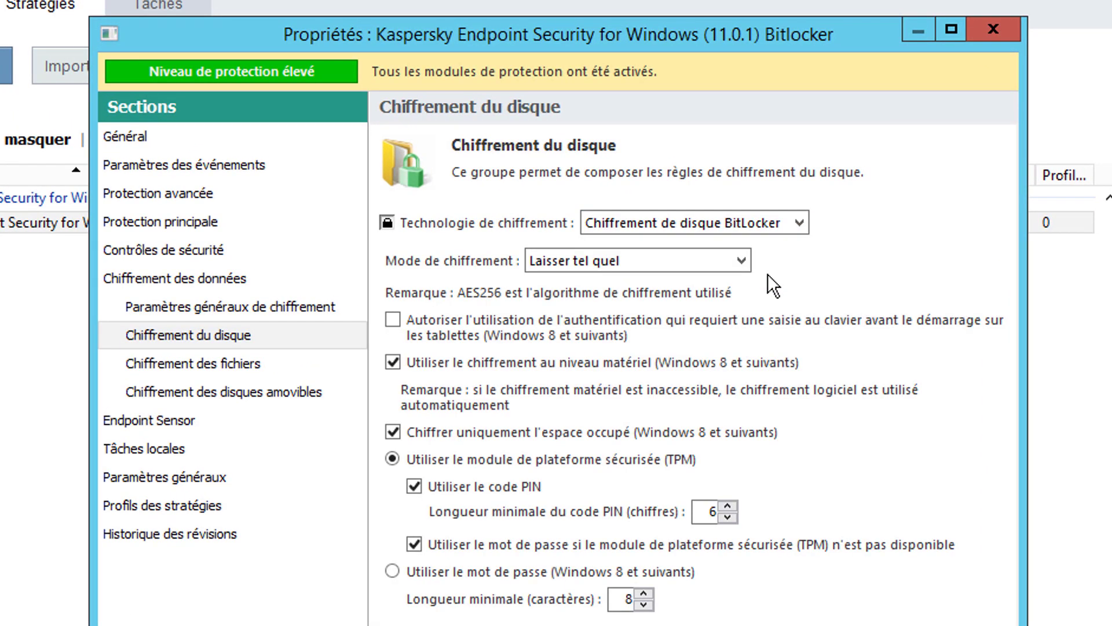
{"action": "left_click", "coordinate": [724, 261]}
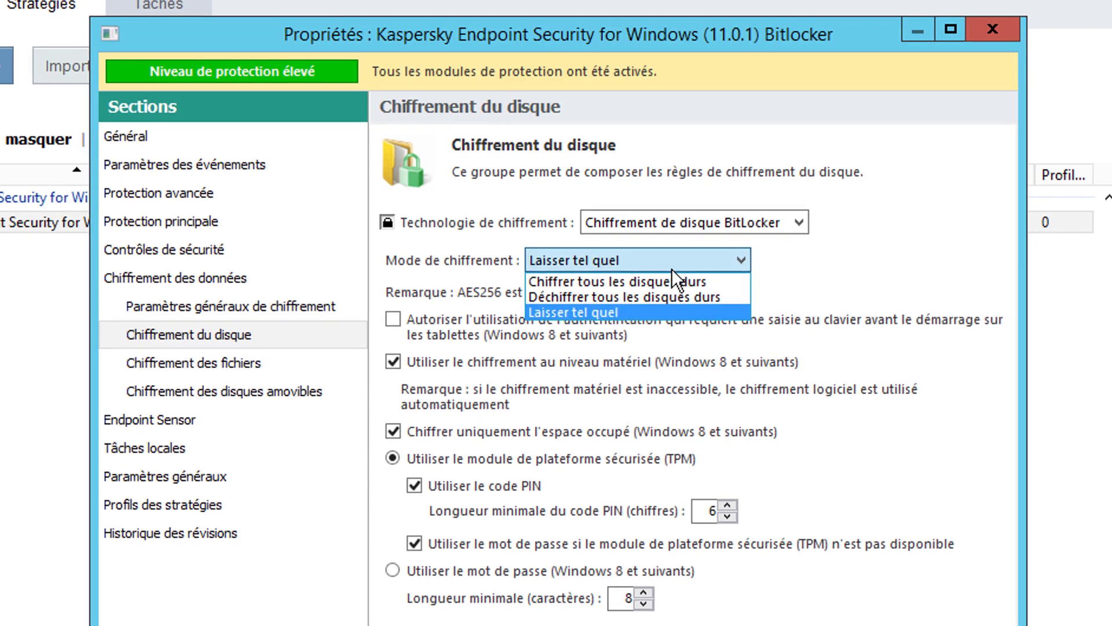
{"action": "left_click", "coordinate": [628, 282]}
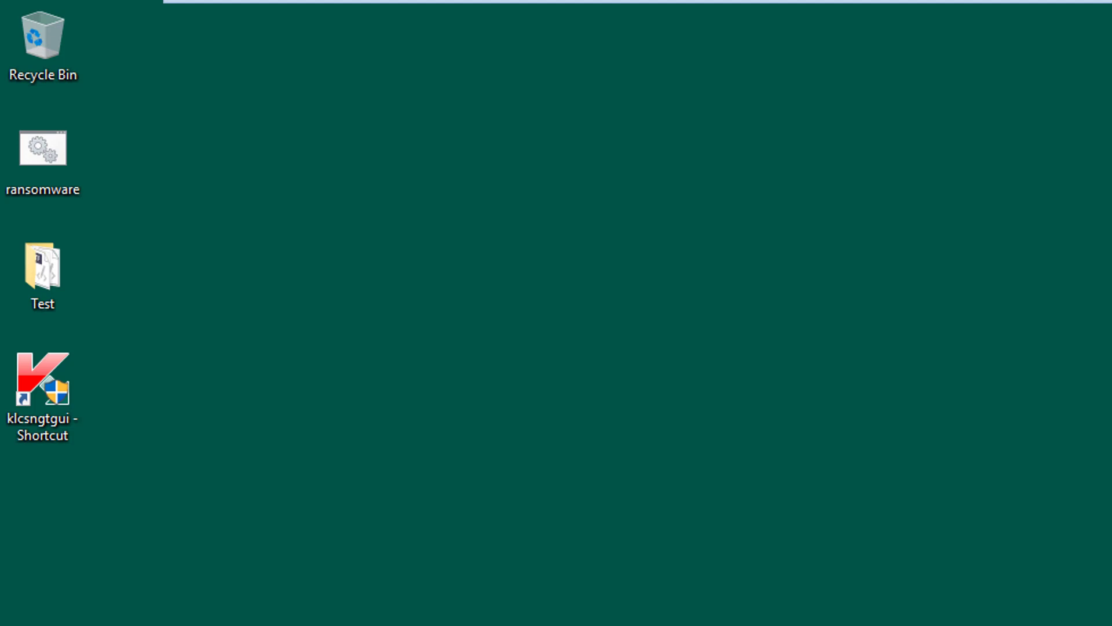
Check the Kaspersky Endpoint Security version and encryption type on the laptop, and save the policy's disk encryption settings.
{"action": "left_click", "coordinate": [828, 505]}
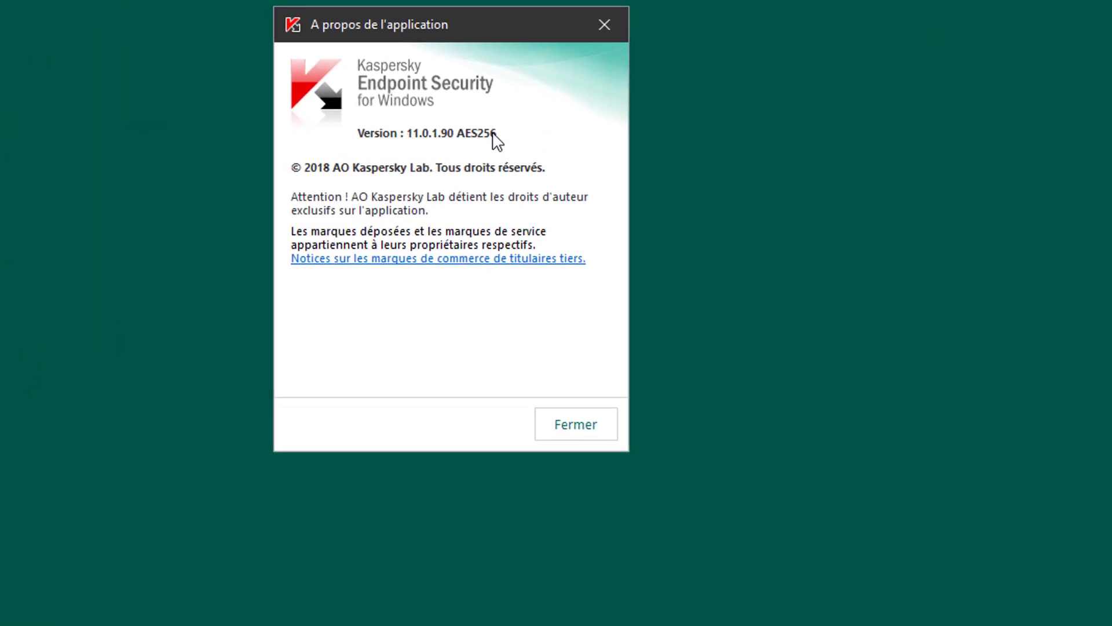
{"action": "left_click", "coordinate": [581, 425]}
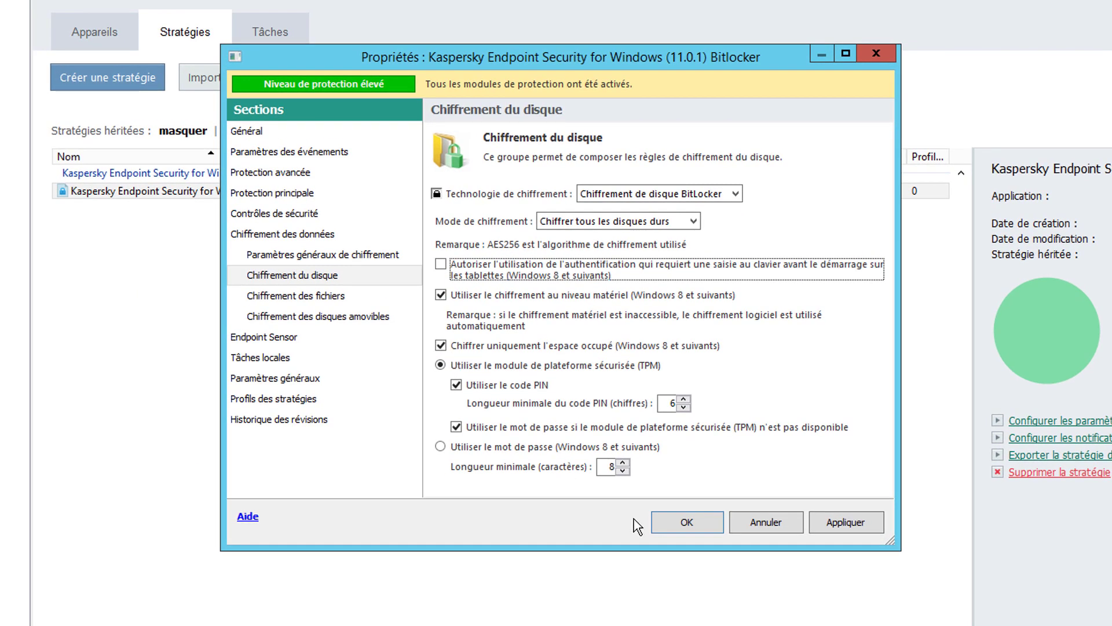
{"action": "left_click", "coordinate": [686, 519]}
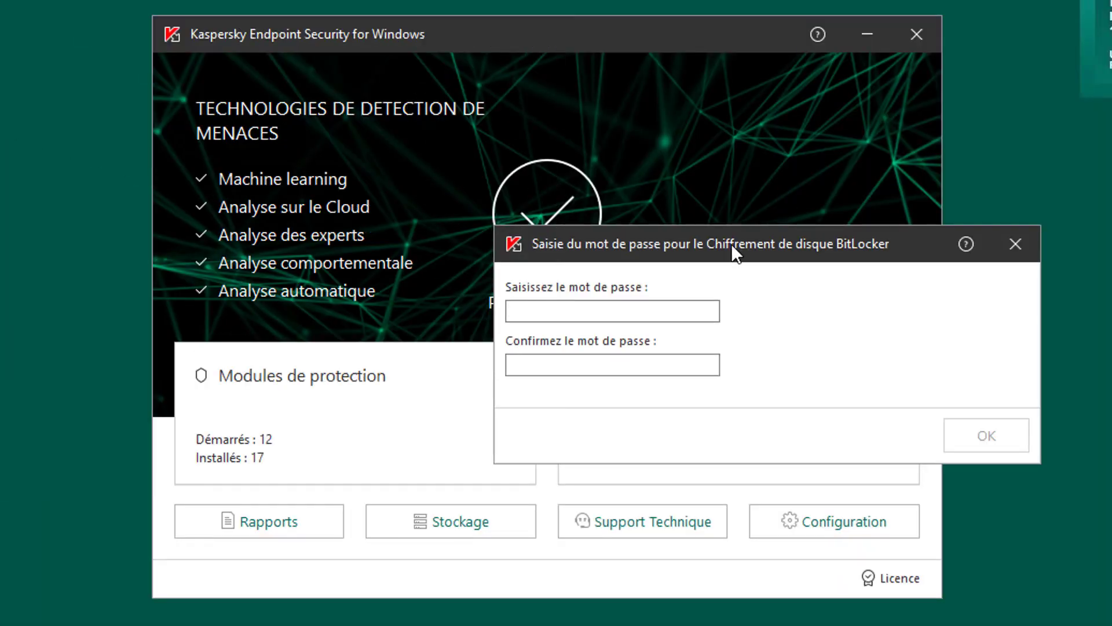
On the laptop, enter and confirm the BitLocker disk encryption password.
{"action": "left_click_drag", "start_coordinate": [731, 243], "coordinate": [765, 90]}
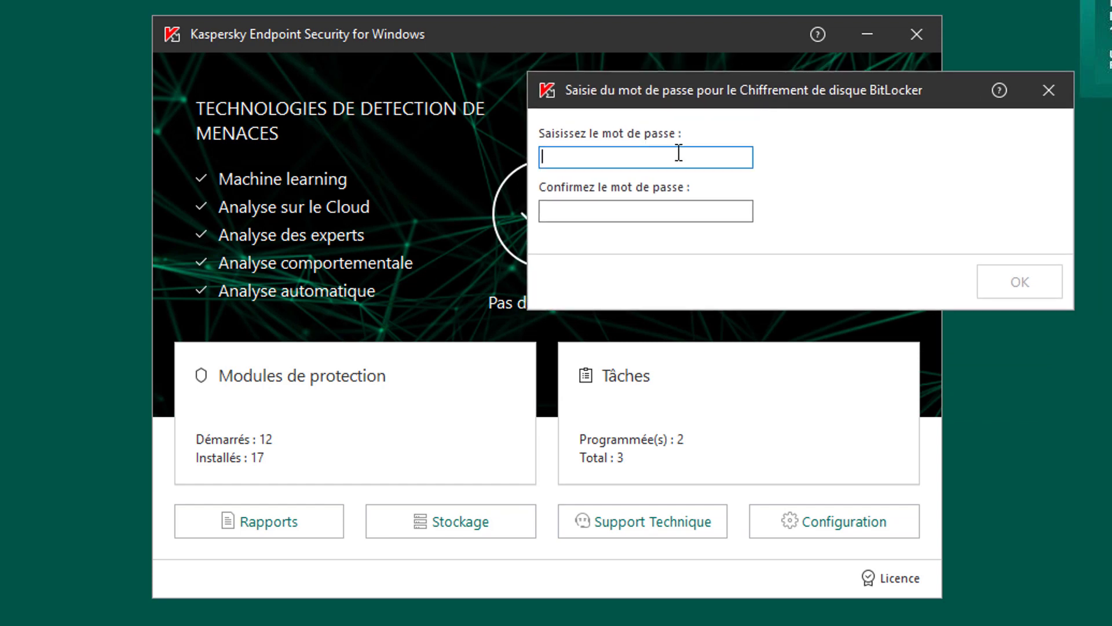
{"action": "type", "text": "•••••"}
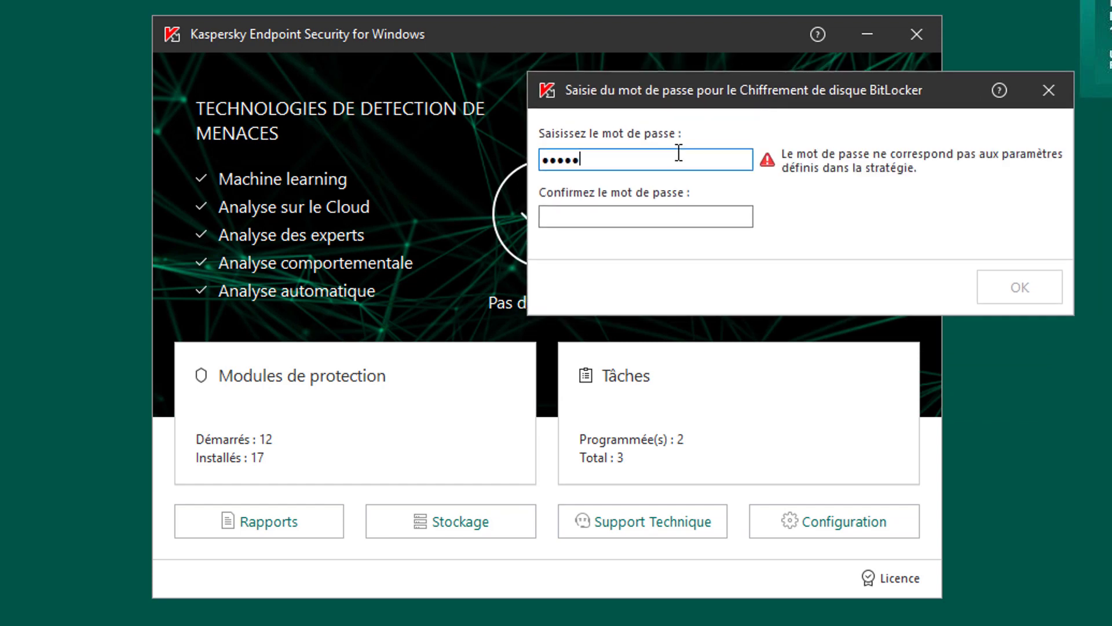
{"action": "type", "text": "••••"}
{"action": "key", "text": "Tab"}
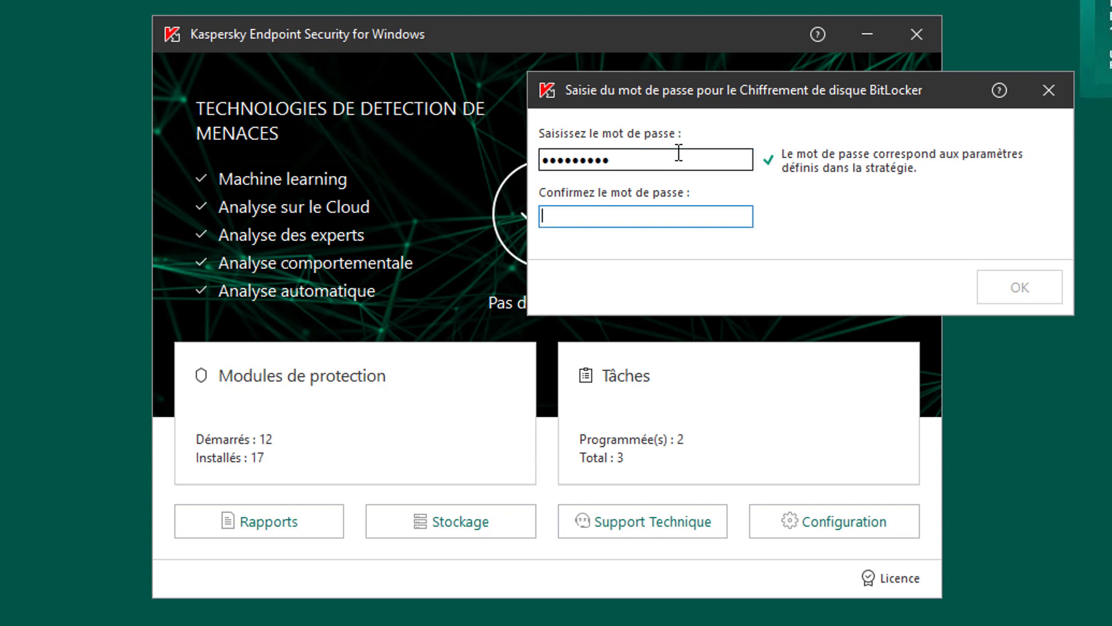
{"action": "type", "text": "•••••"}
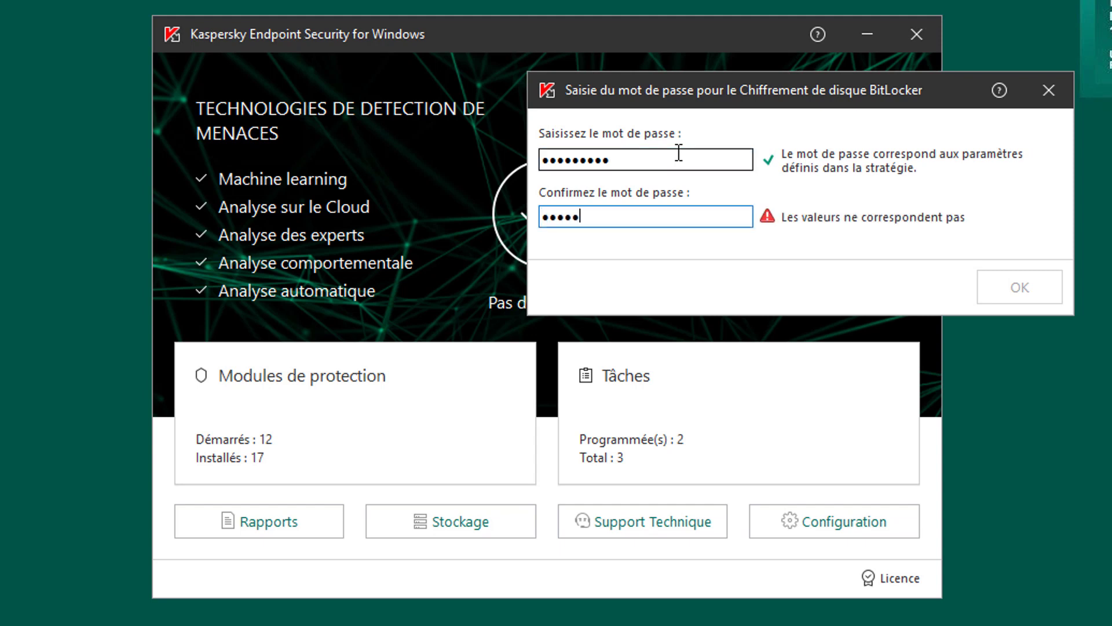
{"action": "type", "text": "••••"}
{"action": "key", "text": "Return"}
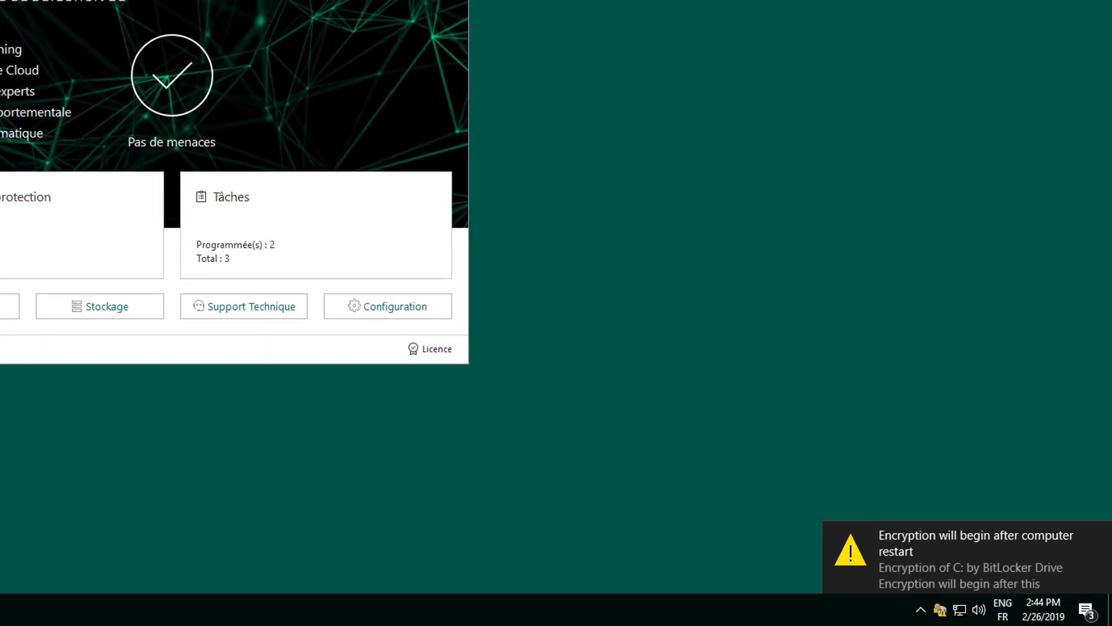
Restart the laptop immediately from the BitLocker Drive Encryption notification to begin encrypting the C: drive.
{"action": "left_click", "coordinate": [968, 565]}
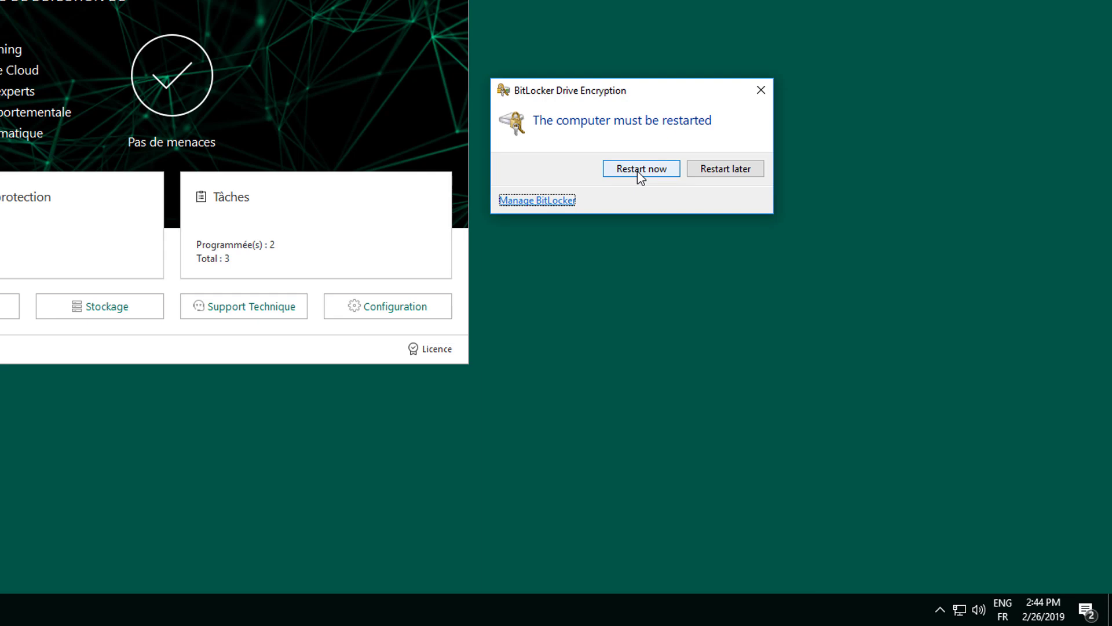
{"action": "left_click", "coordinate": [638, 171]}
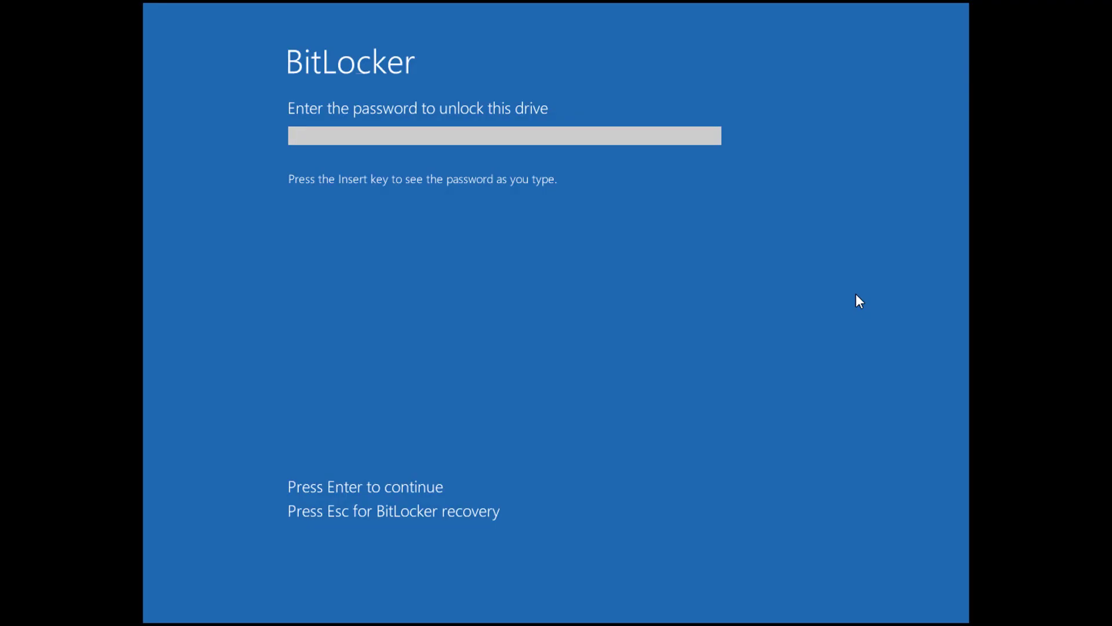
Unlock the laptop's drive with the BitLocker password and sign in to Windows with the account password.
{"action": "type", "text": "•••••"}
{"action": "key", "text": "BackSpace"}
{"action": "key", "text": "BackSpace"}
{"action": "key", "text": "BackSpace"}
{"action": "key", "text": "BackSpace"}
{"action": "key", "text": "BackSpace"}
{"action": "type", "text": "•••••••••"}
{"action": "key", "text": "Return"}
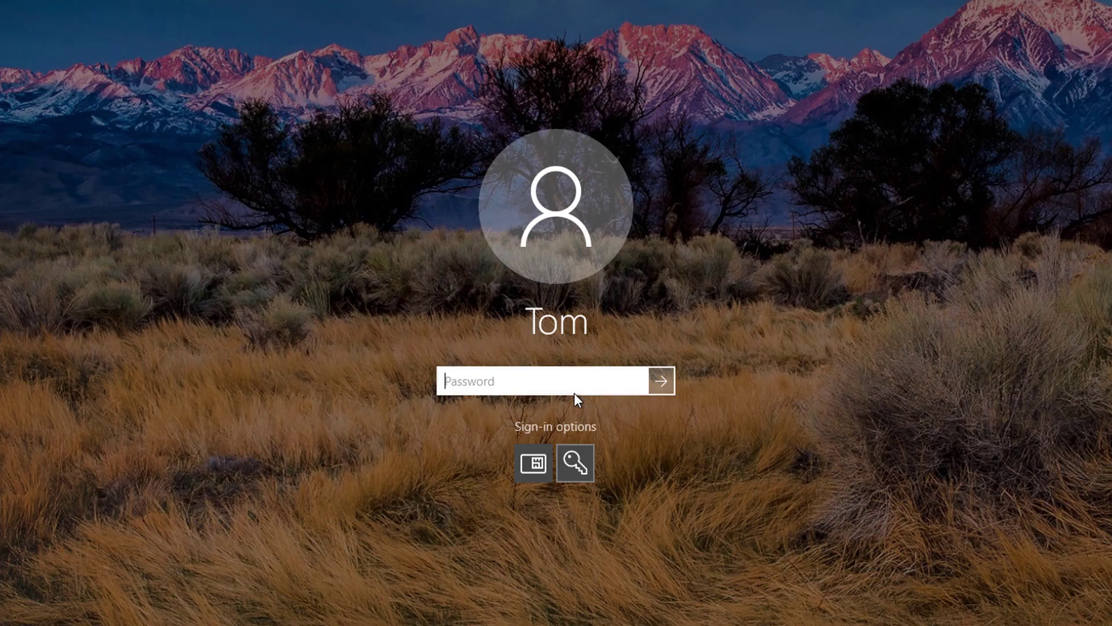
{"action": "type", "text": "••••••••"}
{"action": "key", "text": "Return"}
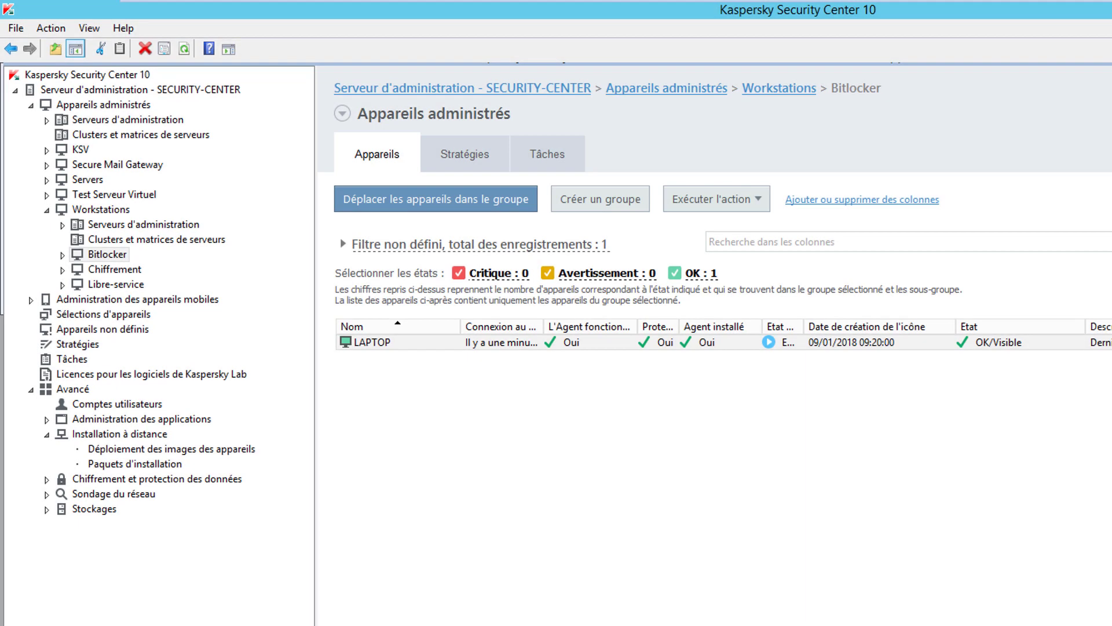
In Kaspersky Security Center 10, show the statistics of Kaspersky Endpoint Security for Windows (11.0.1) on the device LAPTOP.
{"action": "right_click", "coordinate": [408, 348]}
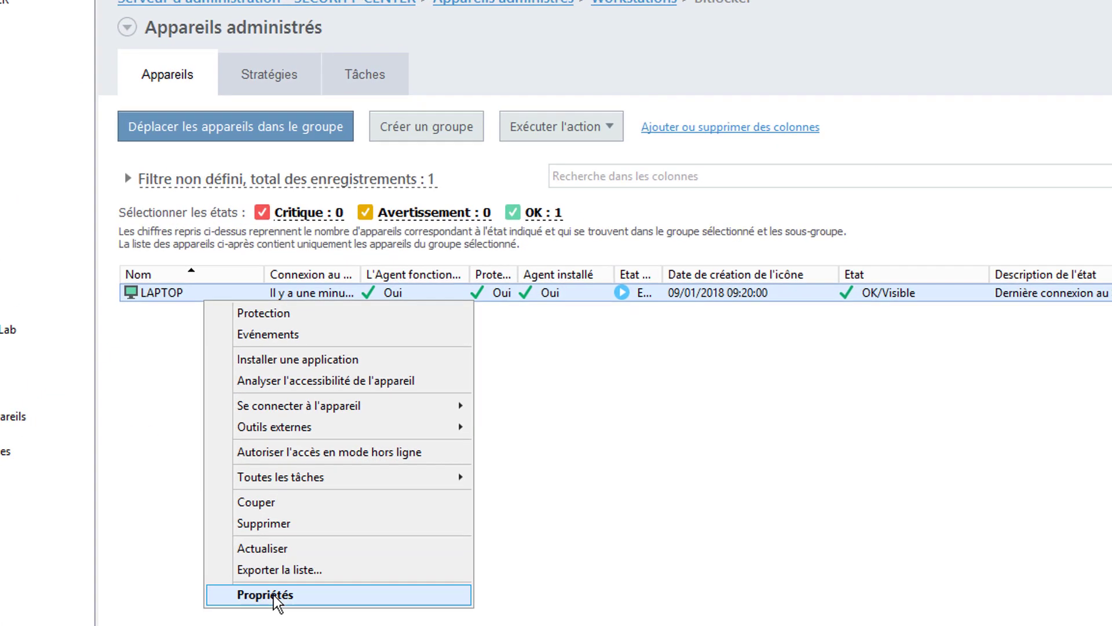
{"action": "left_click", "coordinate": [461, 602]}
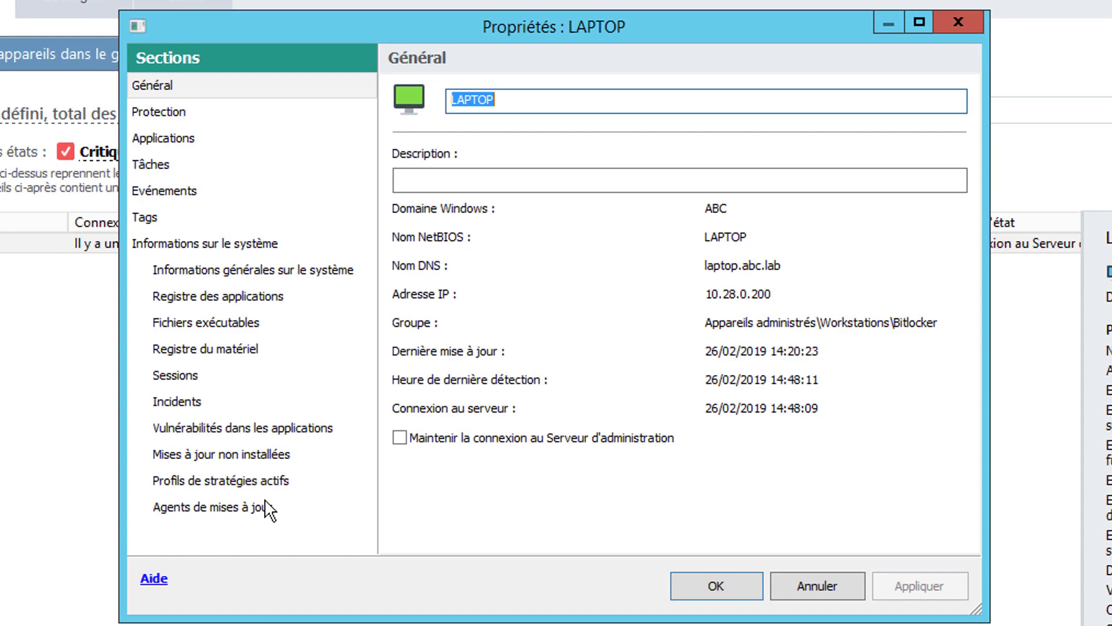
{"action": "left_click", "coordinate": [176, 139]}
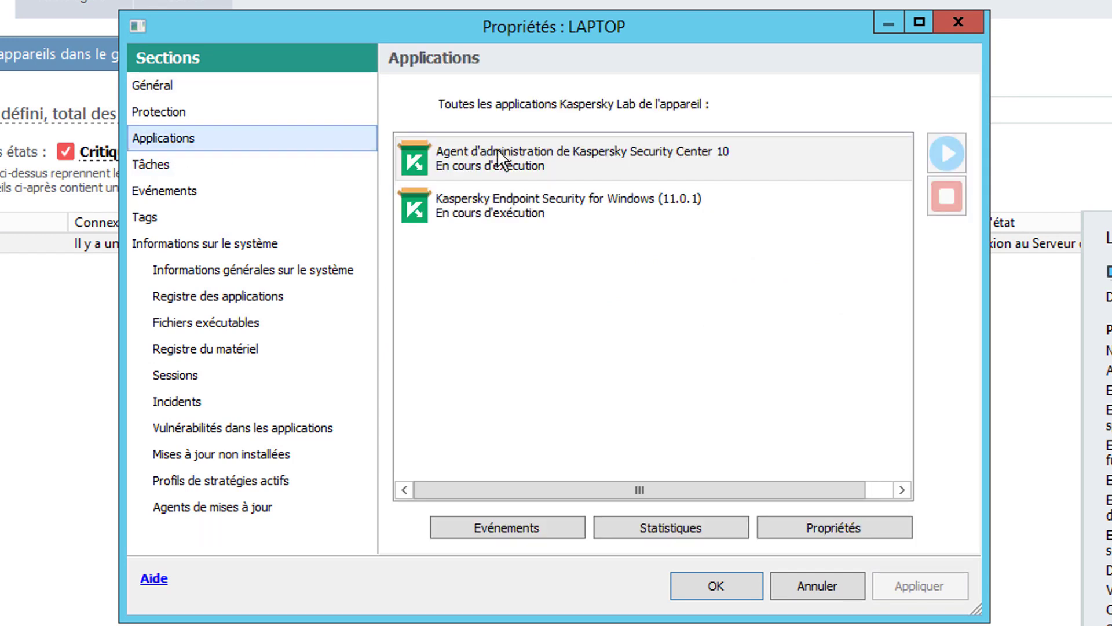
{"action": "left_click", "coordinate": [631, 208]}
{"action": "left_click", "coordinate": [706, 528]}
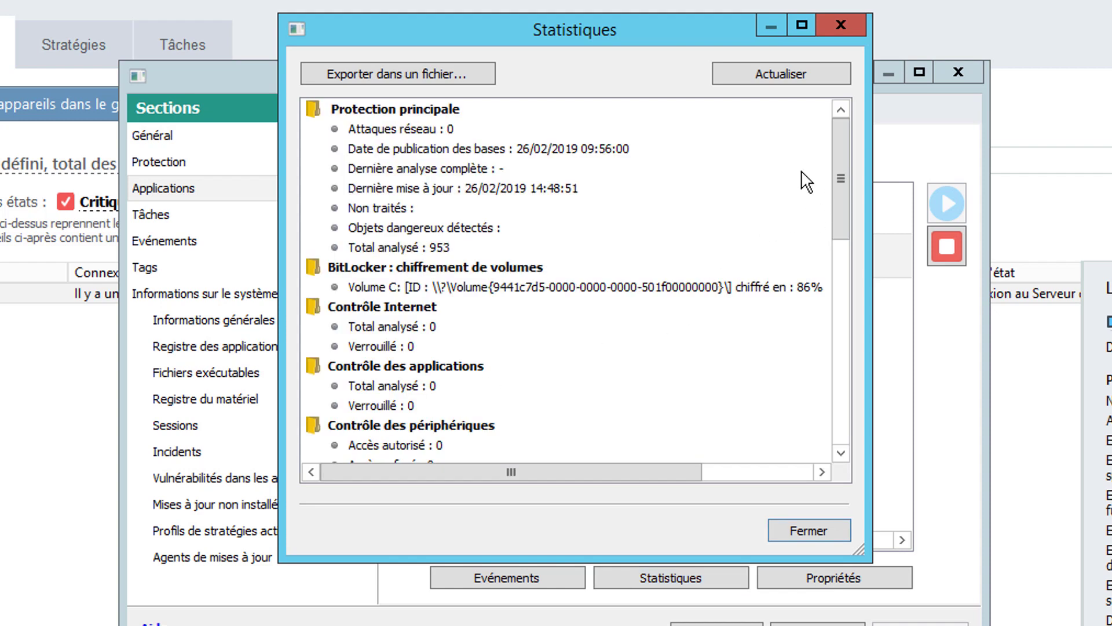
Check volume C:'s BitLocker encryption progress, refreshing the statistics repeatedly, and close the statistics and the device properties.
{"action": "left_click", "coordinate": [373, 289]}
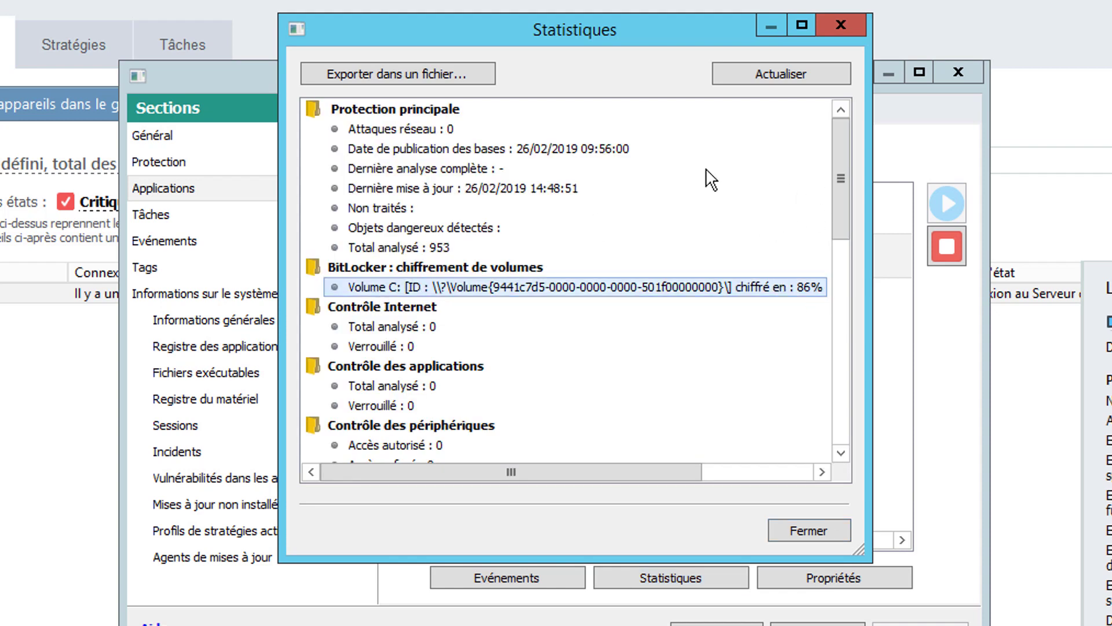
{"action": "left_click", "coordinate": [798, 71]}
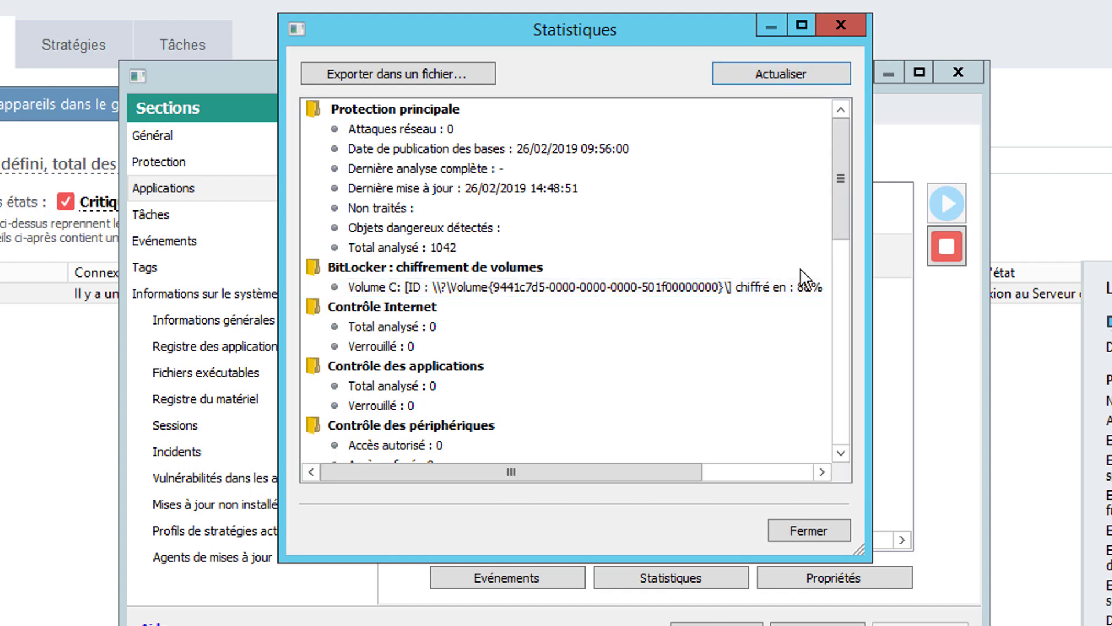
{"action": "left_click", "coordinate": [795, 288]}
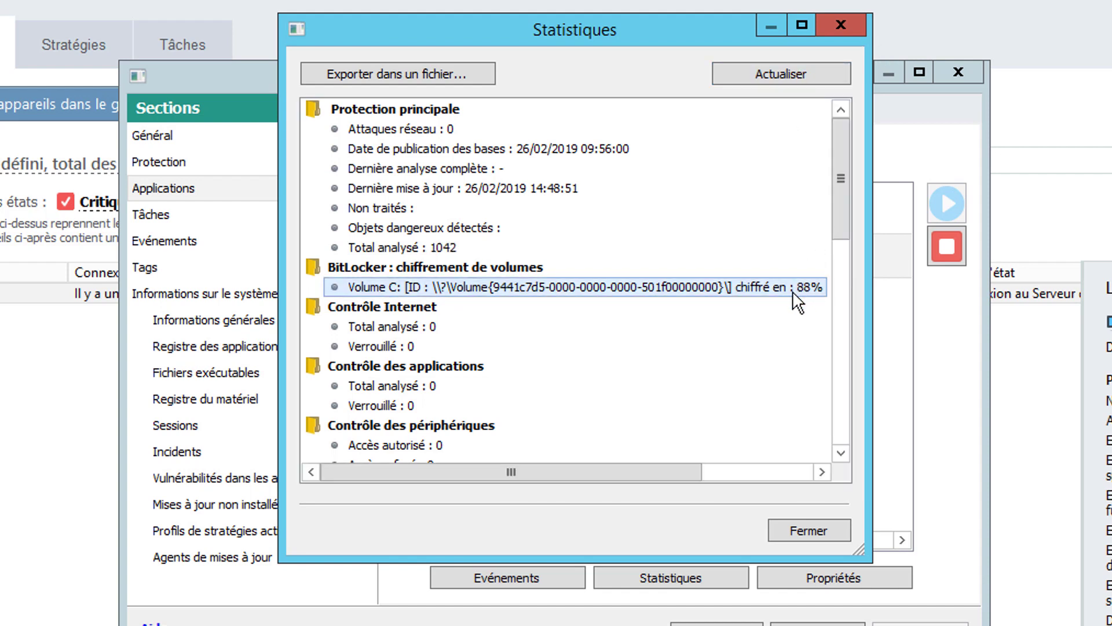
{"action": "left_click", "coordinate": [802, 72]}
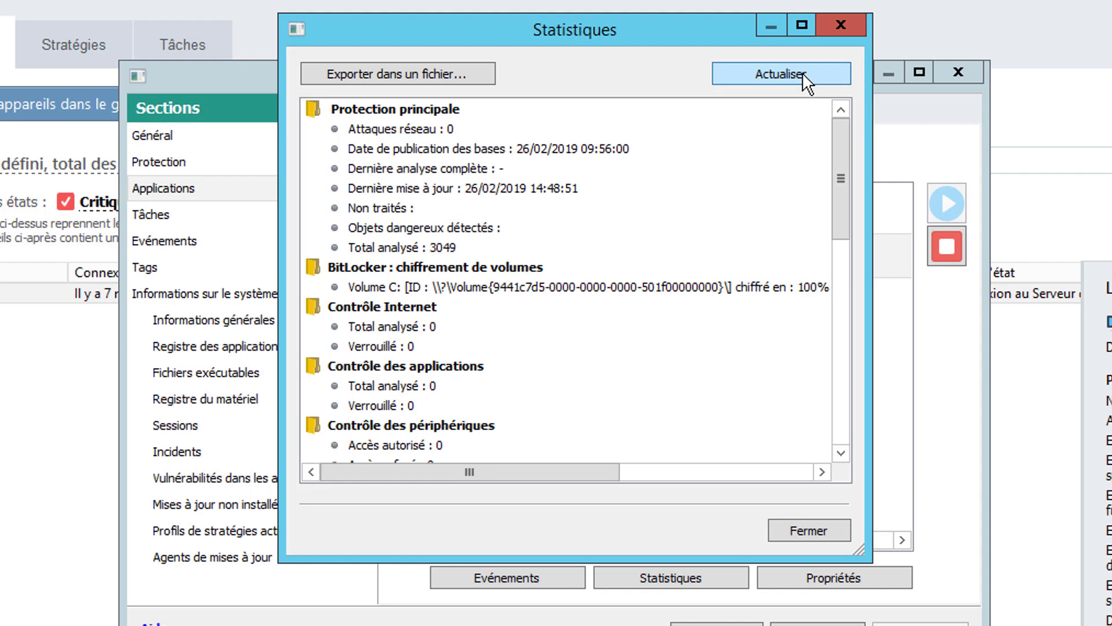
{"action": "left_click", "coordinate": [801, 72]}
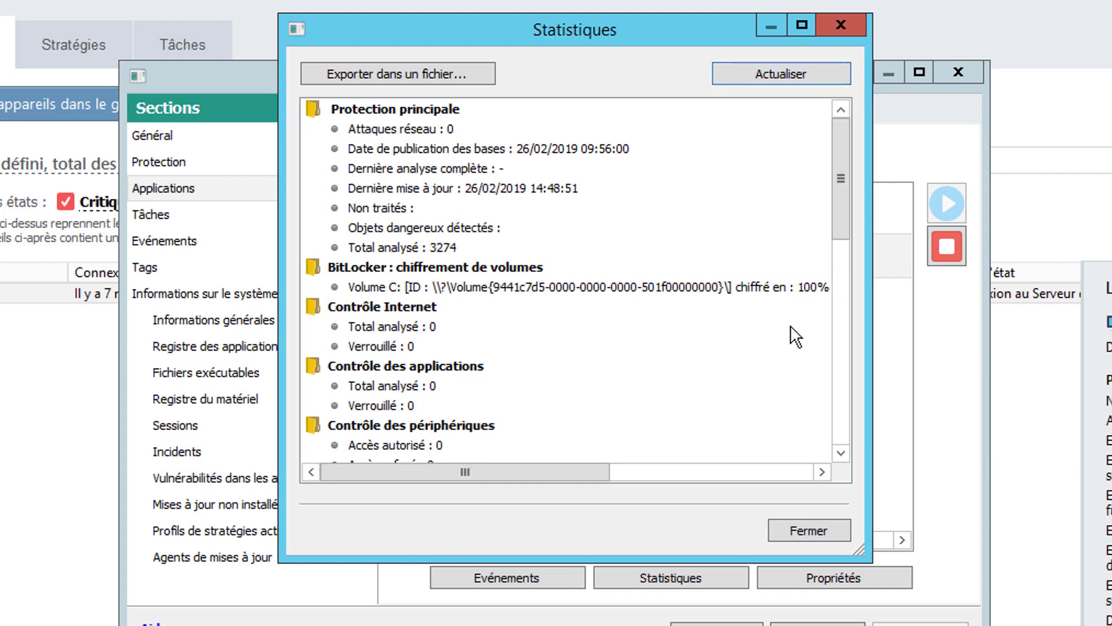
{"action": "left_click", "coordinate": [805, 535]}
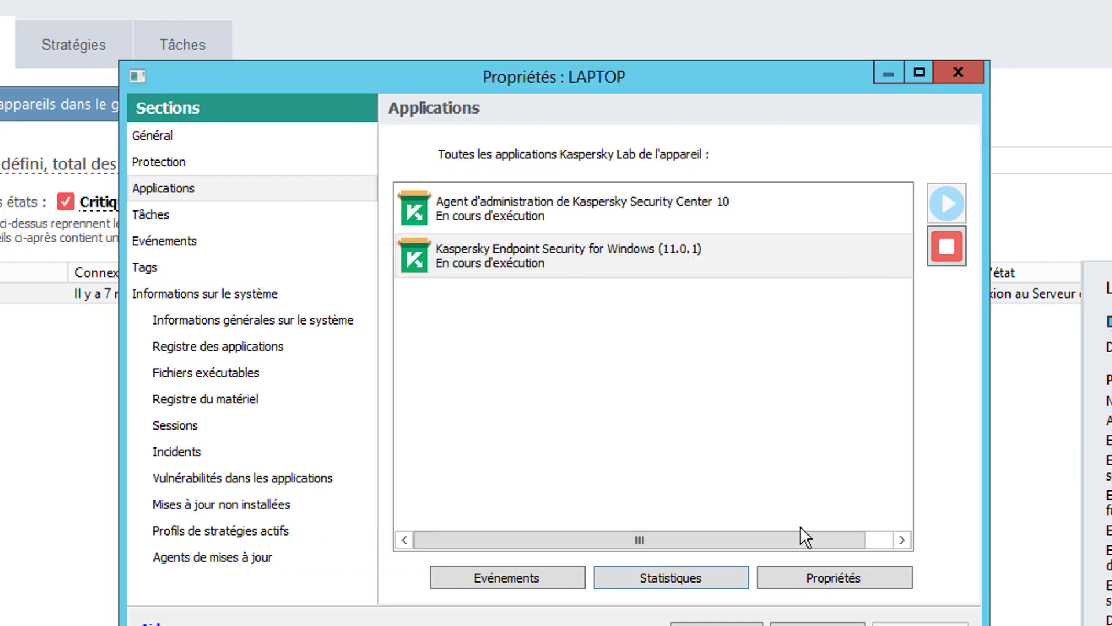
{"action": "key", "text": "Escape"}
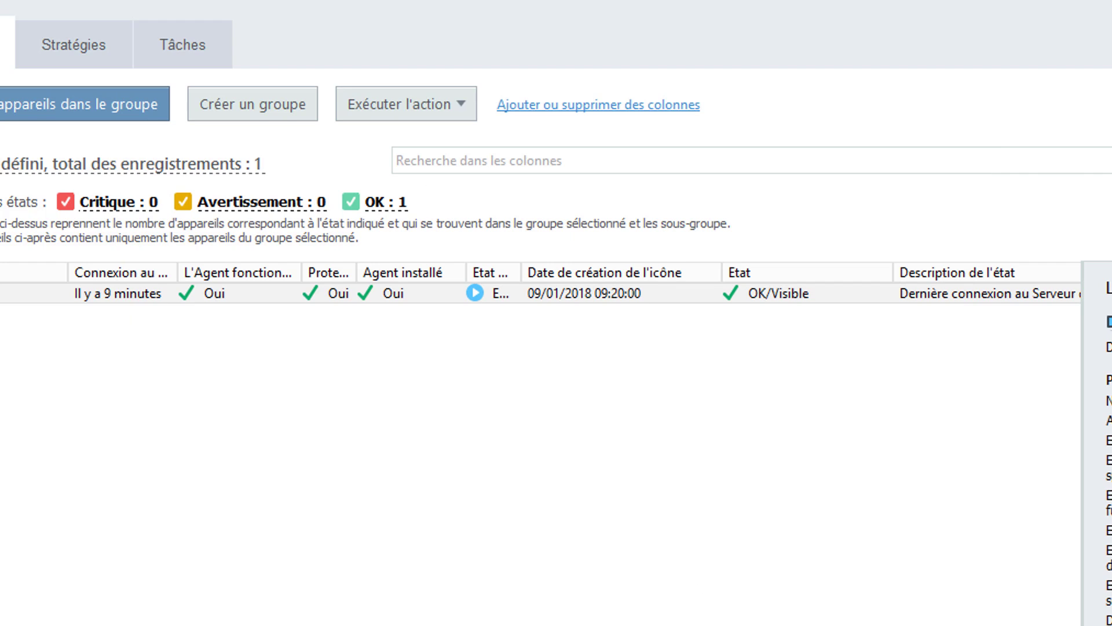